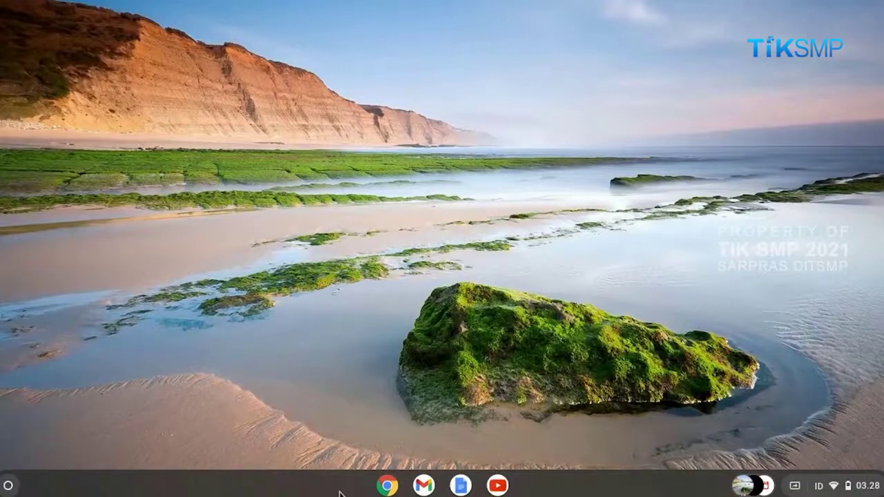
Step: Open Google Calendar from the Google apps grid in Chrome, showing Agustus 2021
click(387, 487)
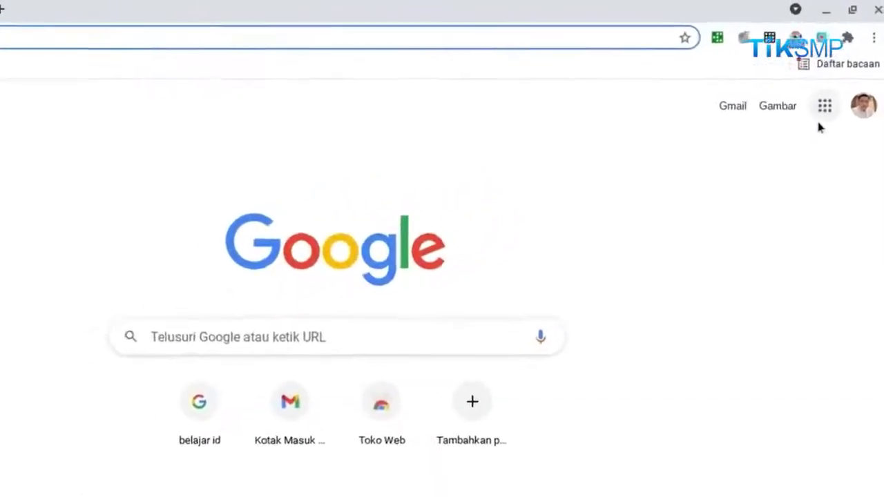
click(822, 114)
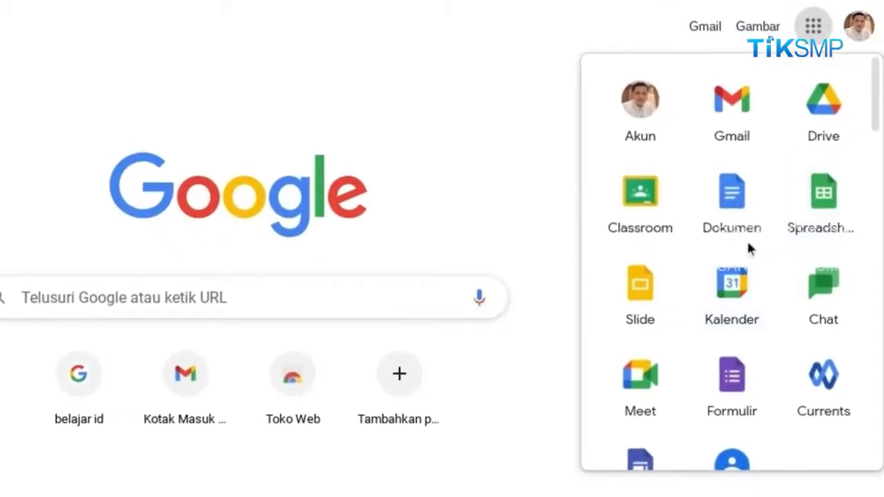
click(745, 289)
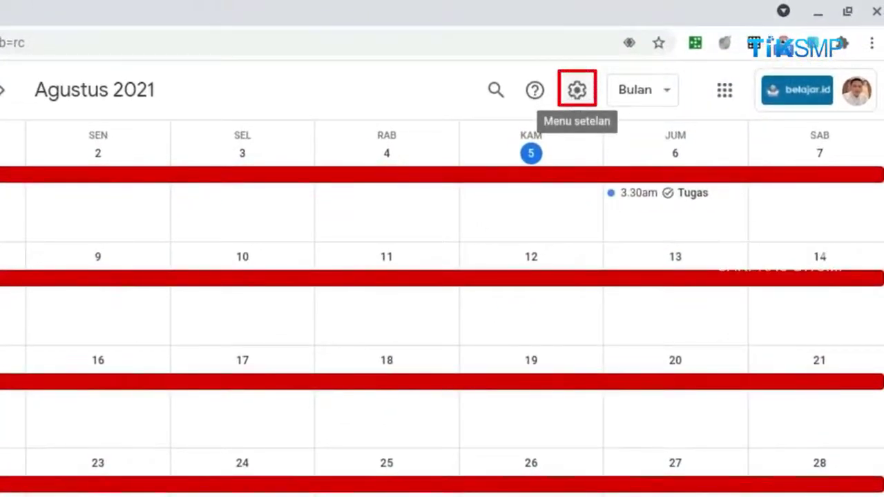
Step: Open the Setelan page, then collapse and re-expand the Umum settings group
click(576, 95)
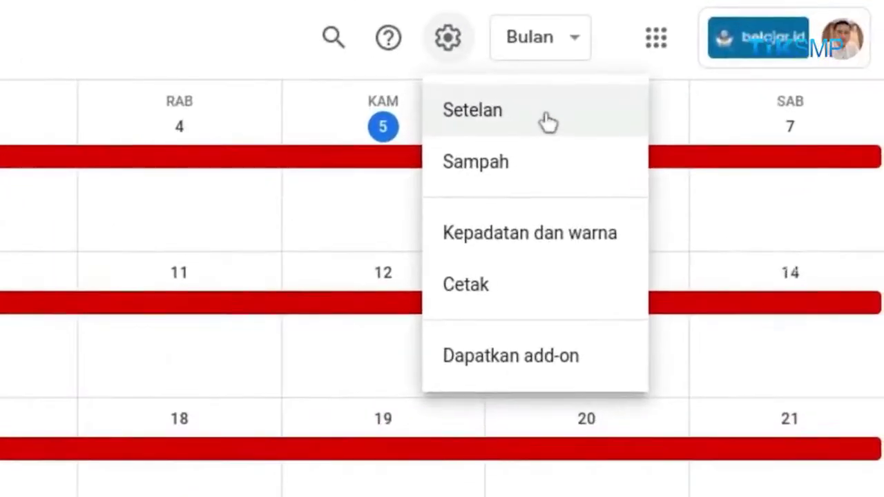
click(547, 121)
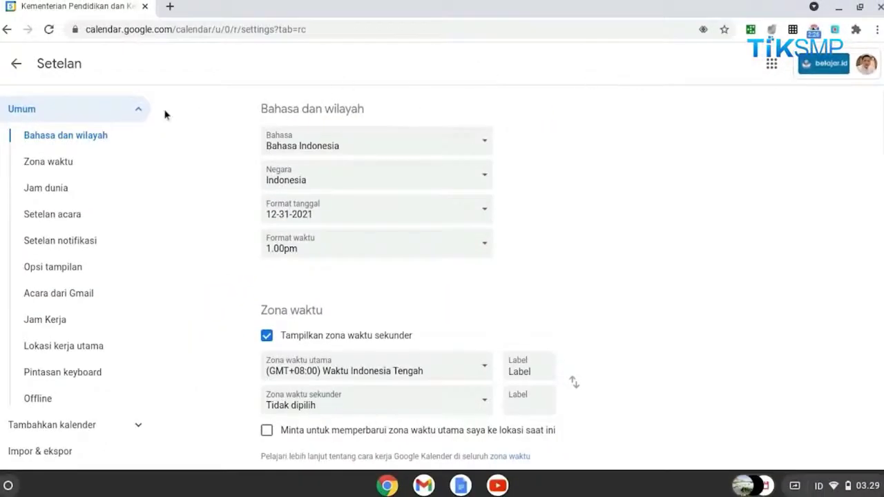
click(138, 112)
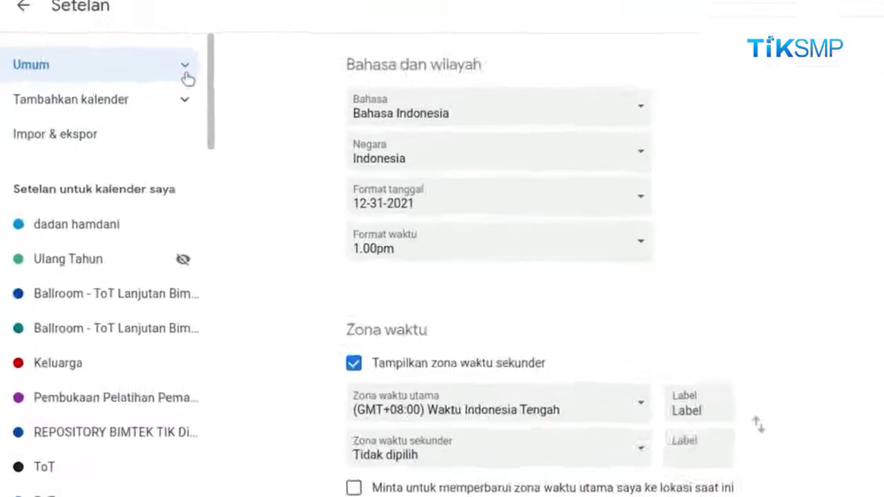
click(138, 114)
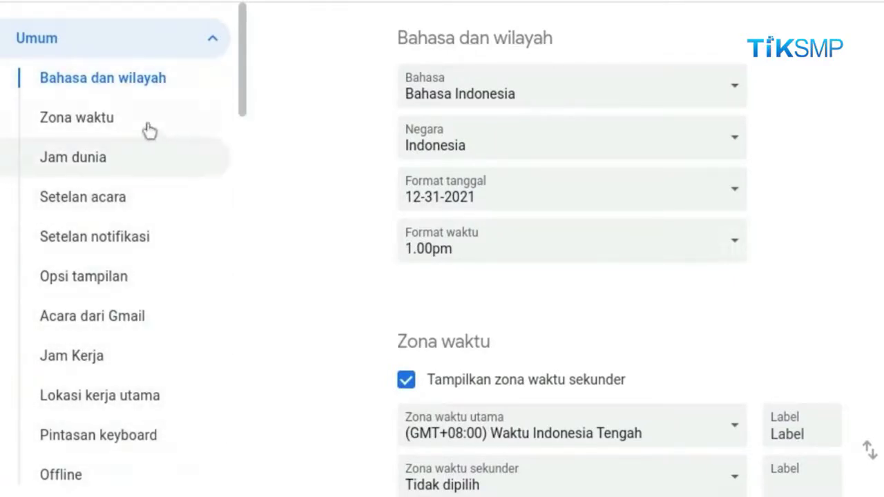
click(128, 82)
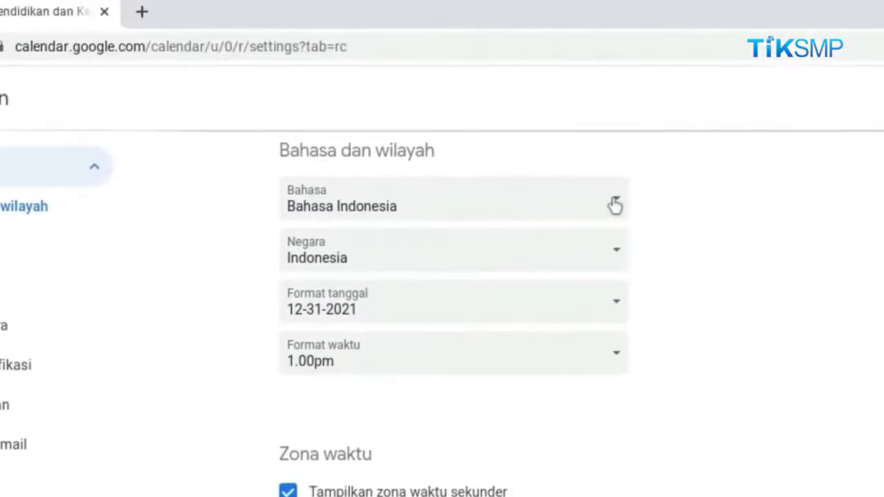
click(615, 206)
click(661, 203)
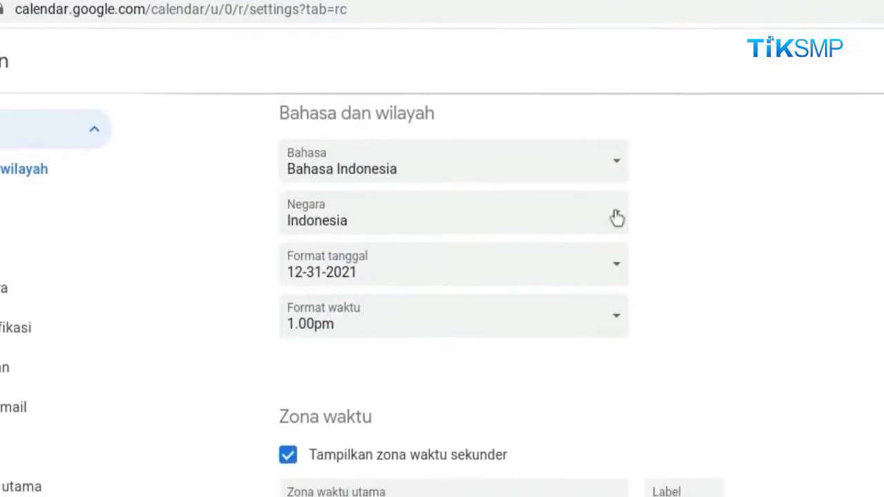
click(617, 218)
click(869, 217)
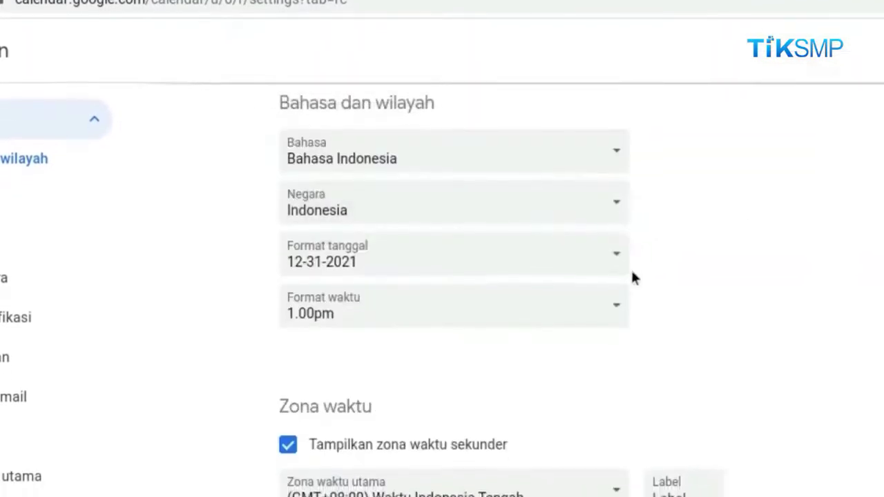
click(618, 259)
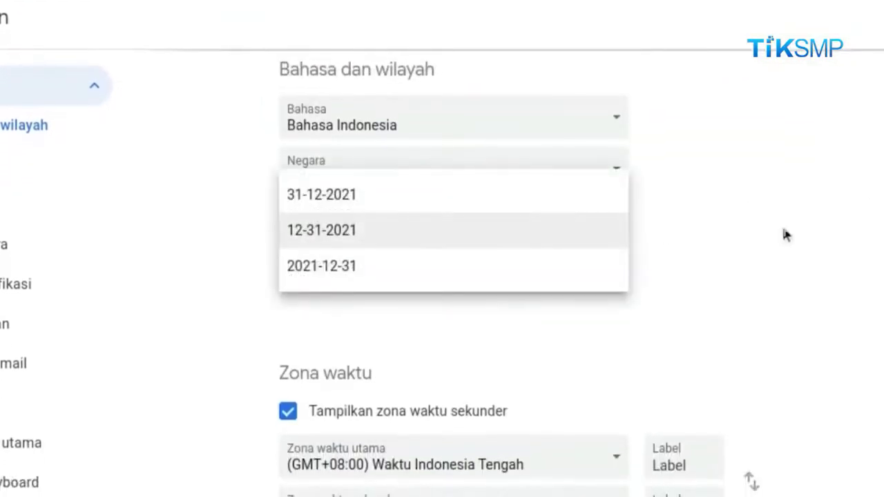
click(783, 230)
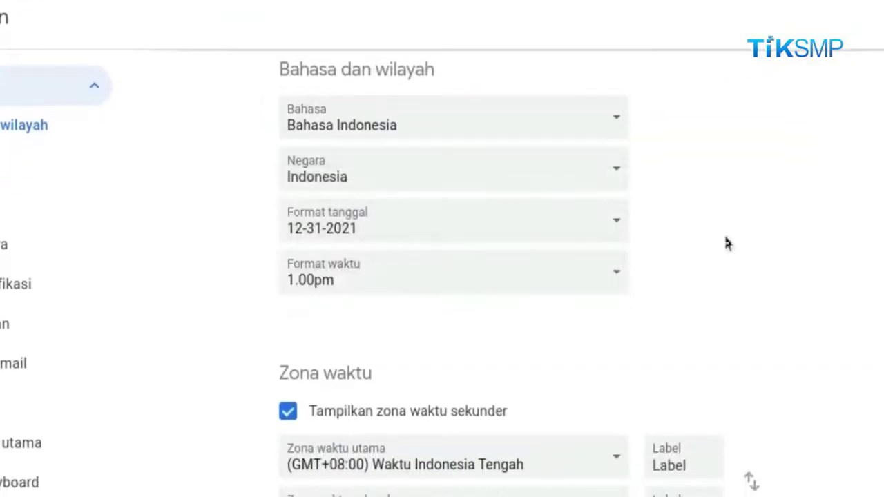
click(615, 280)
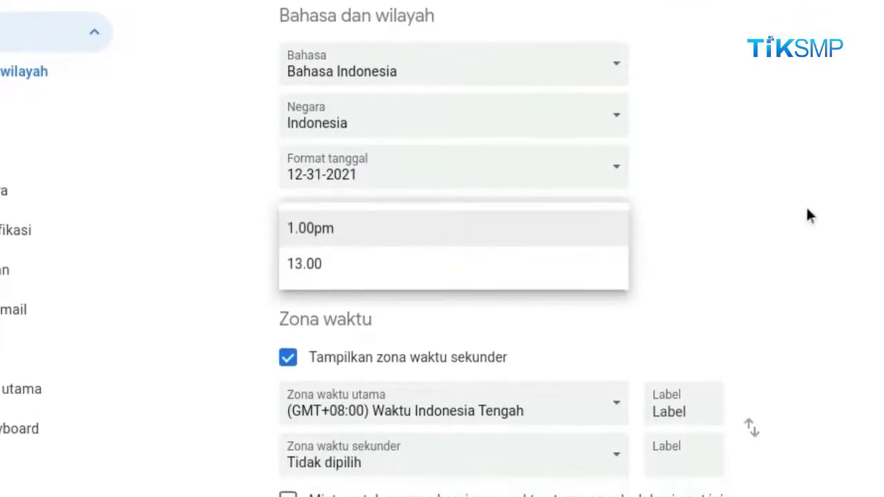
click(807, 210)
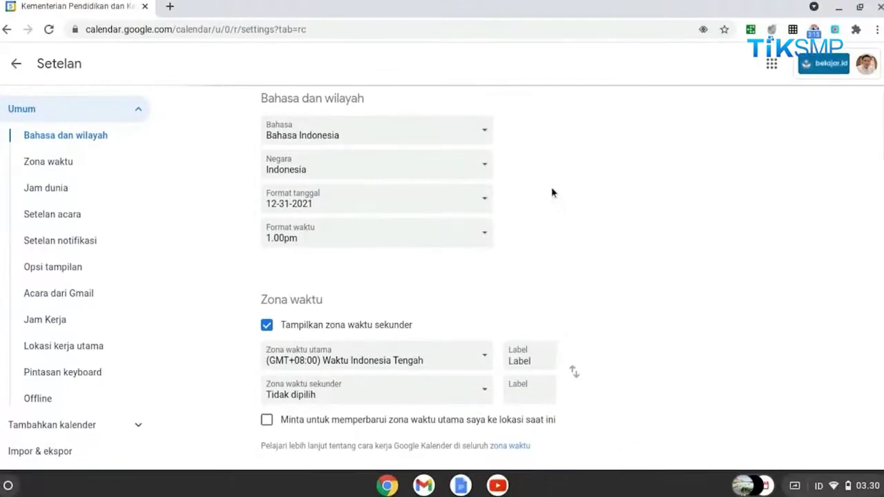
click(68, 162)
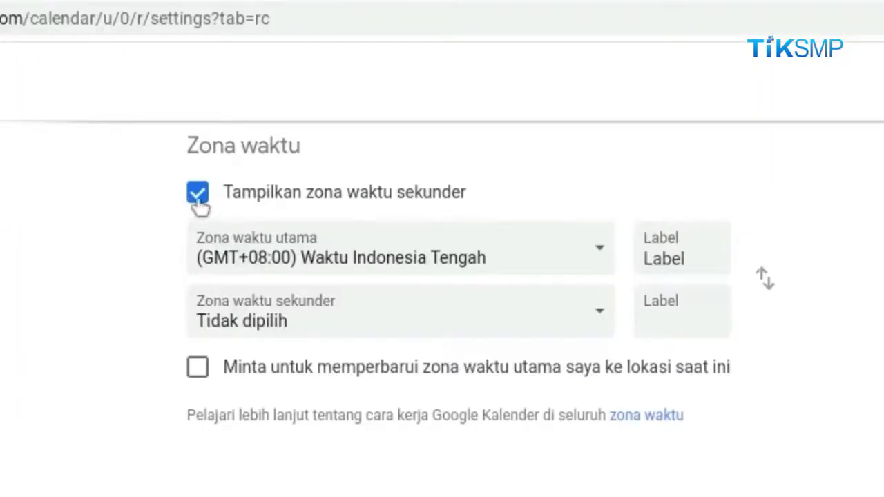
click(197, 197)
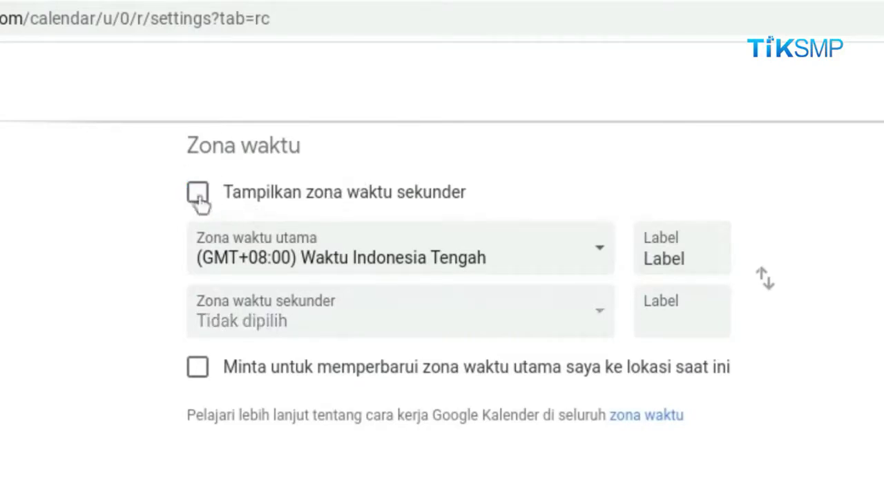
click(199, 199)
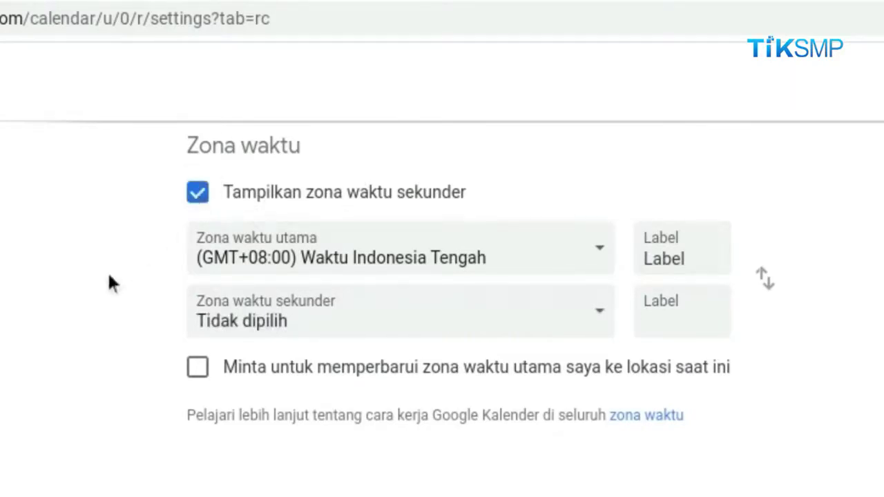
click(199, 373)
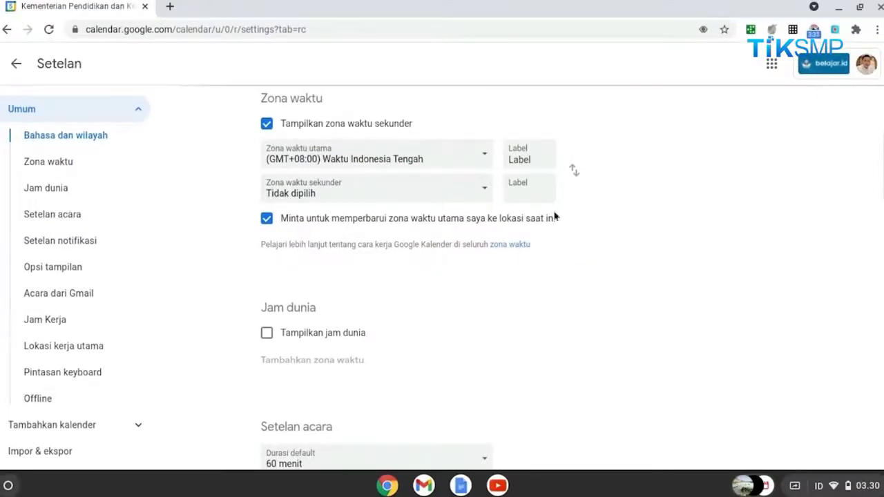
click(554, 217)
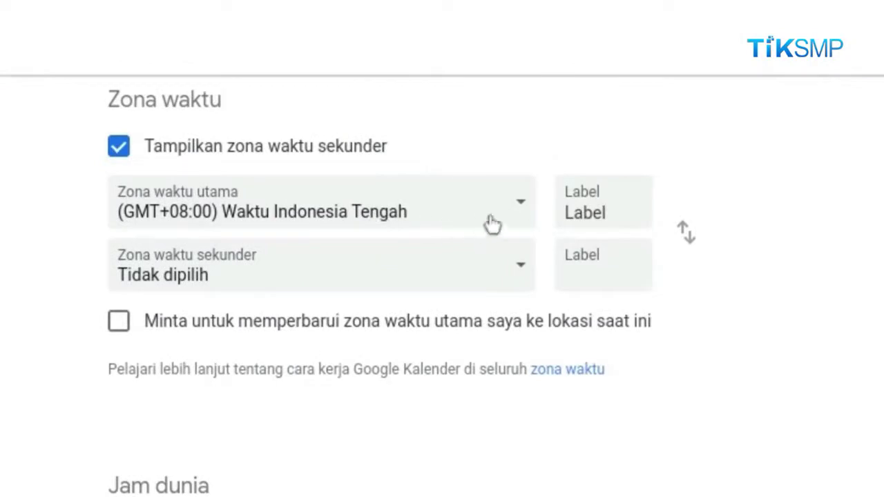
click(523, 210)
click(523, 211)
click(525, 275)
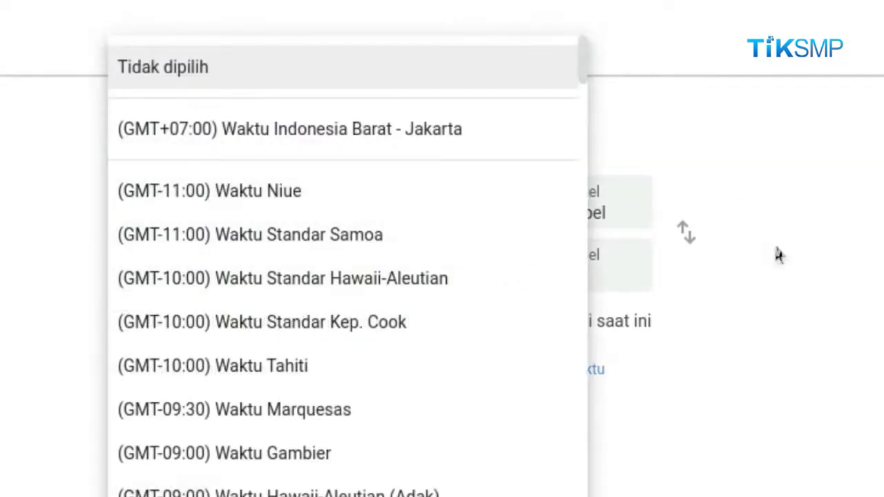
click(779, 255)
click(603, 215)
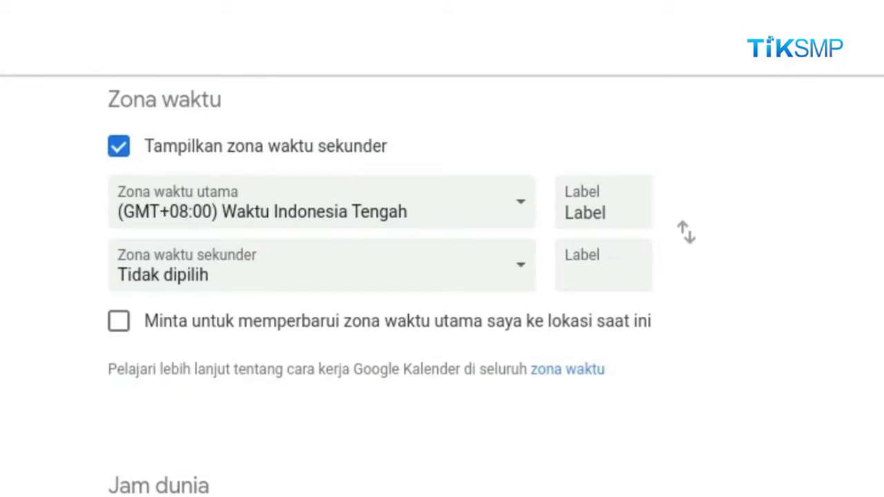
drag(606, 220, 521, 222)
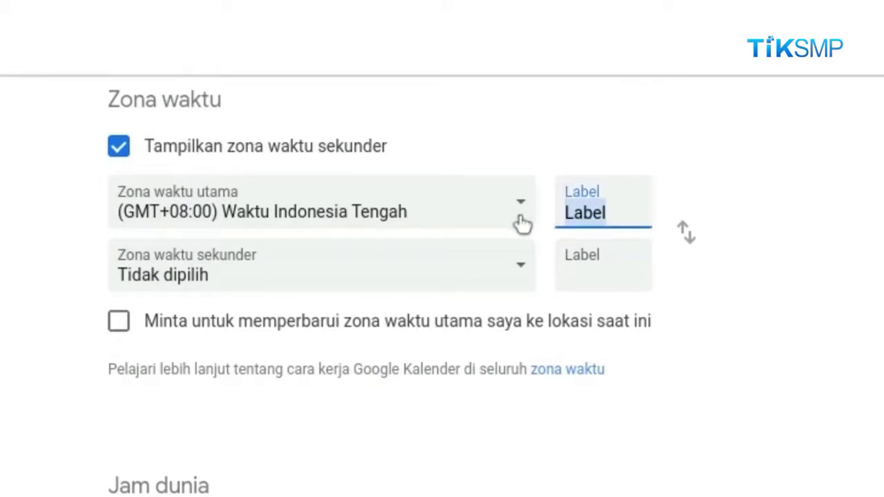
text(Lab)
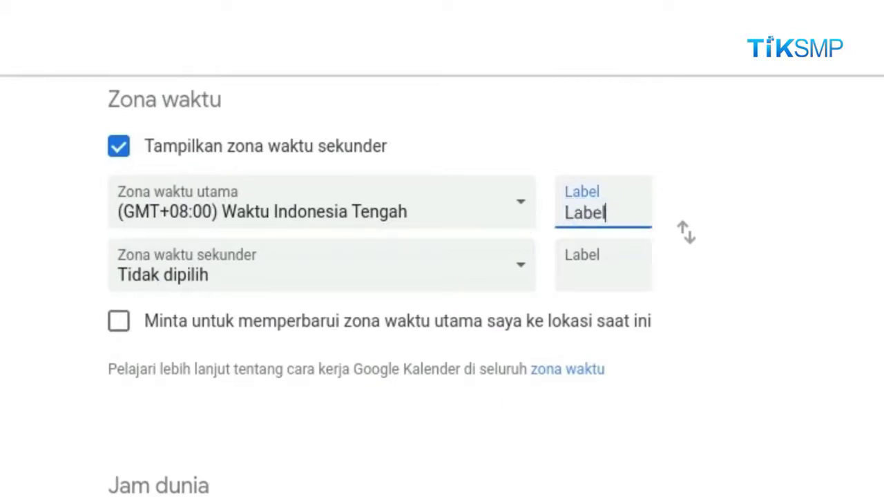
click(726, 284)
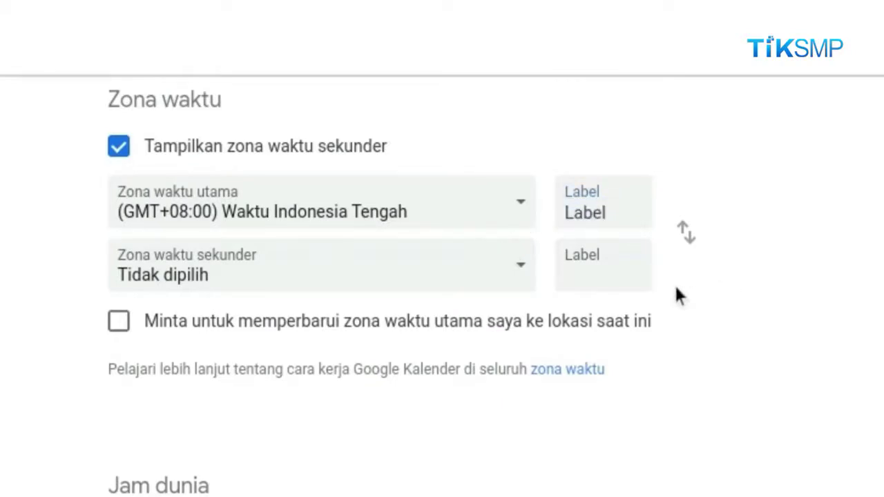
click(615, 262)
click(759, 312)
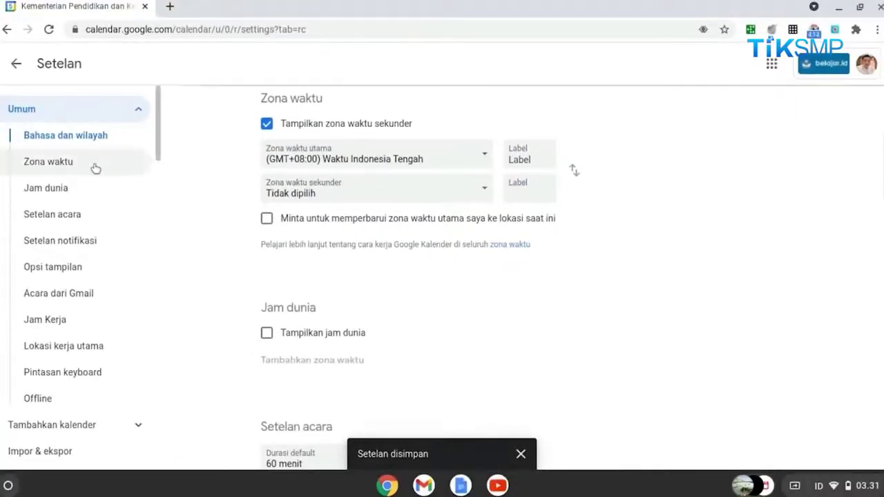
Step: Browse the General settings sections, from world clock through keyboard shortcuts to offline
click(64, 188)
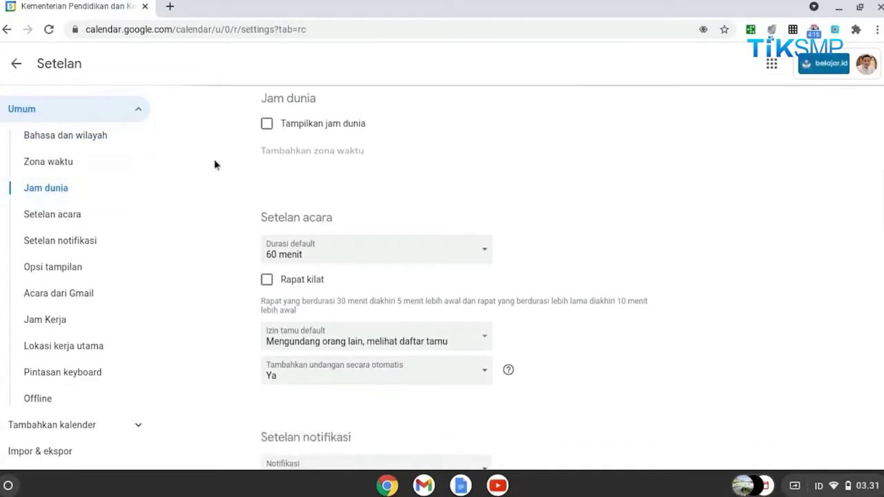
click(79, 220)
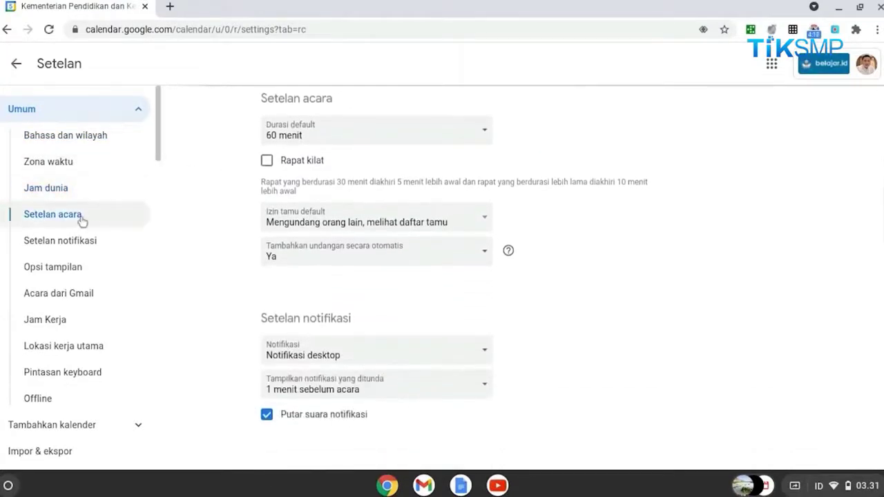
click(74, 251)
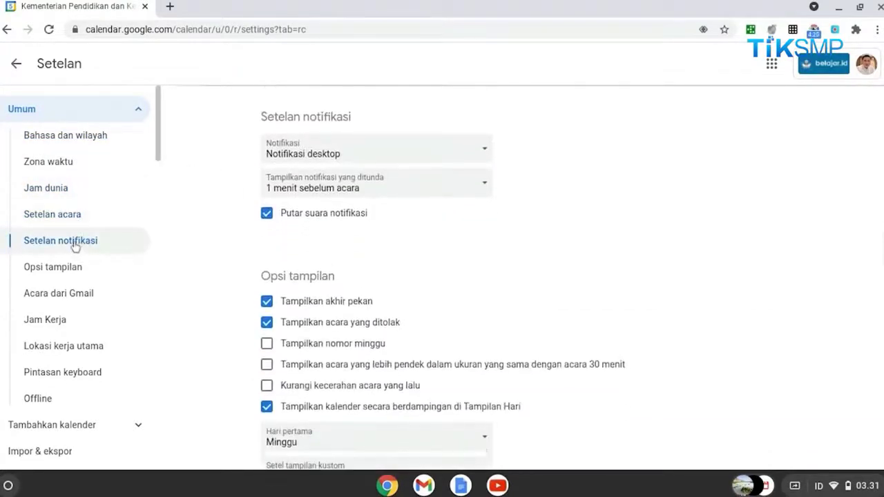
click(77, 266)
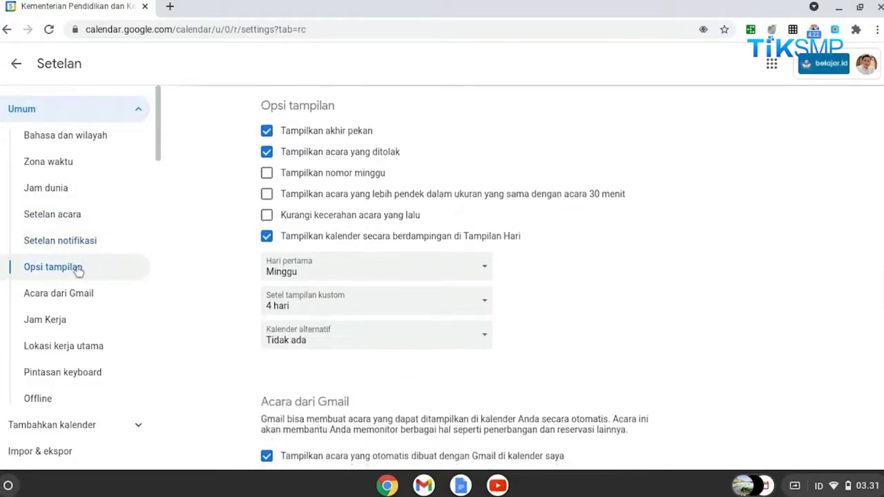
click(67, 300)
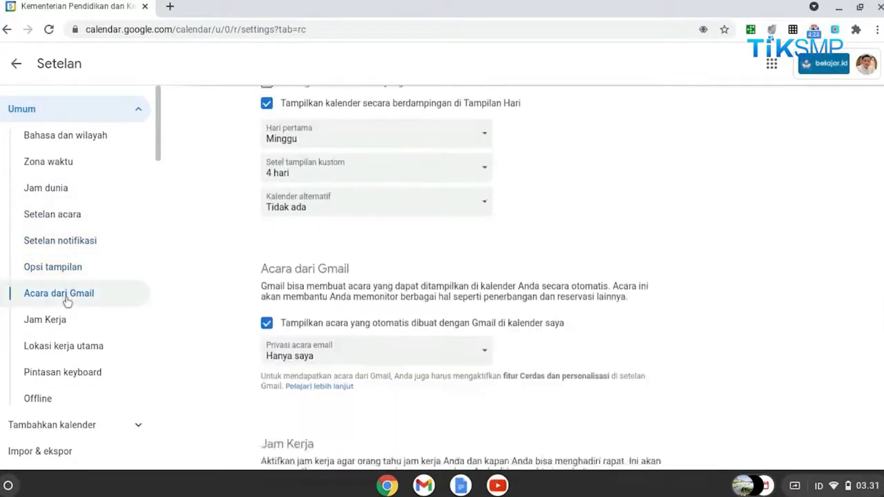
click(58, 325)
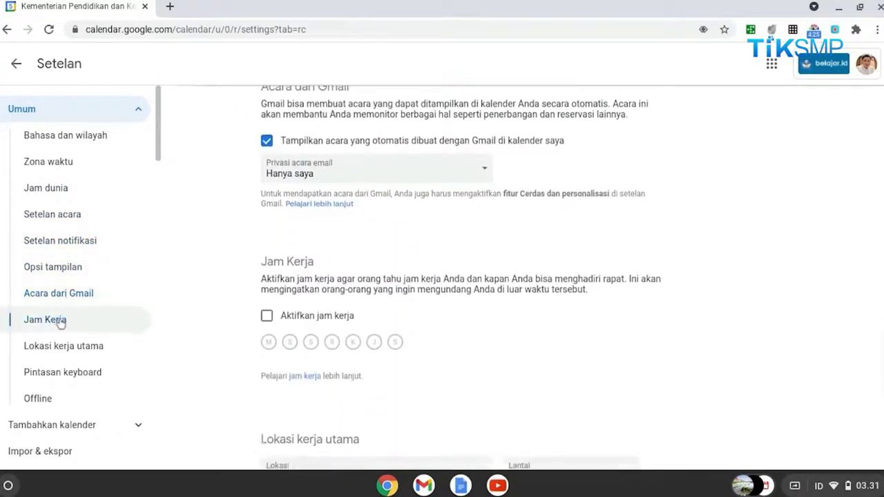
click(71, 347)
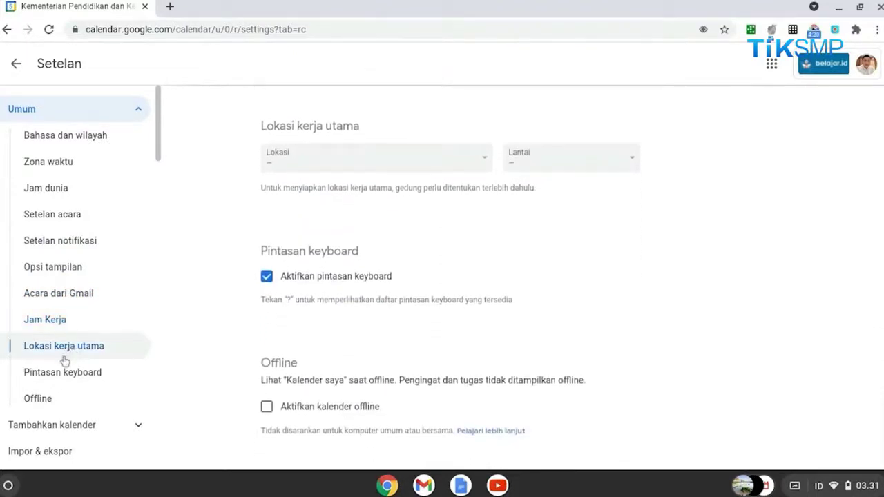
click(75, 383)
click(52, 406)
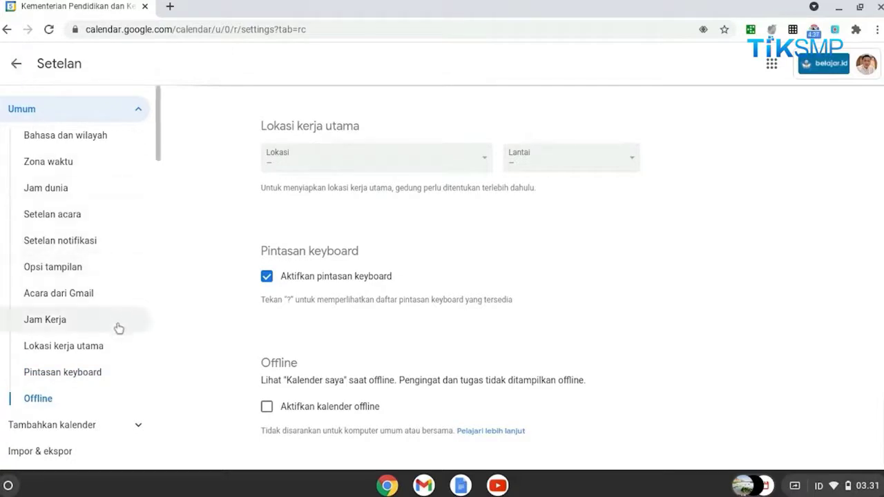
Step: Expand the Tambahkan kalender options, then return to the calendar
scroll(130, 355, down, 2)
scroll(132, 374, down, 3)
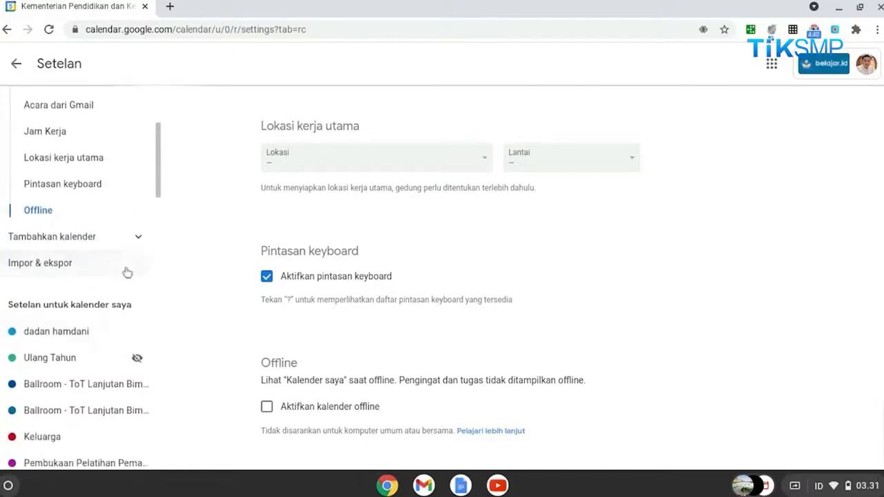
click(136, 239)
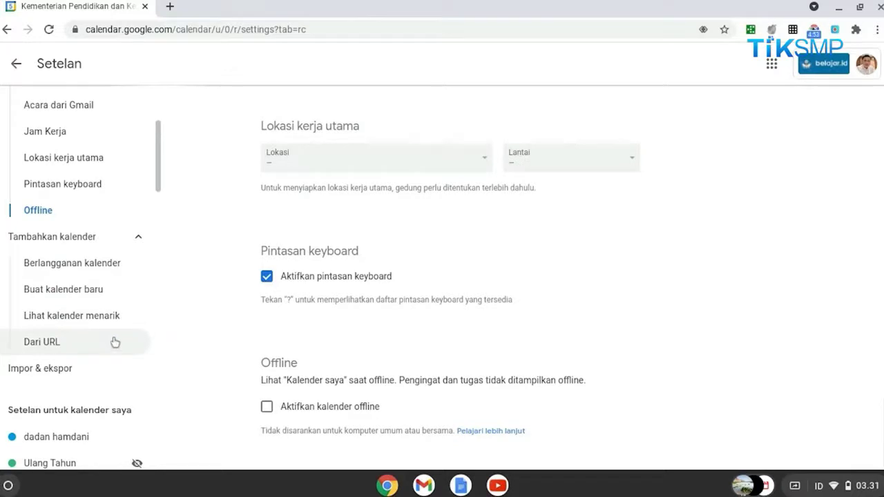
click(16, 63)
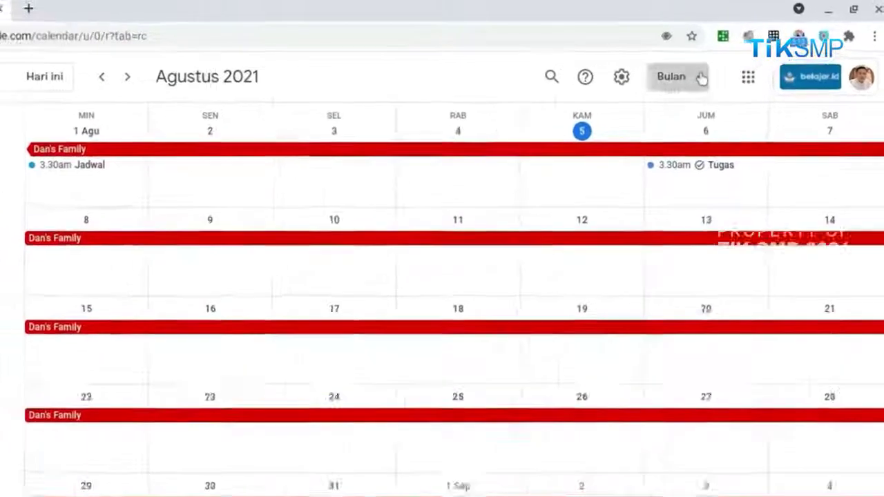
click(729, 63)
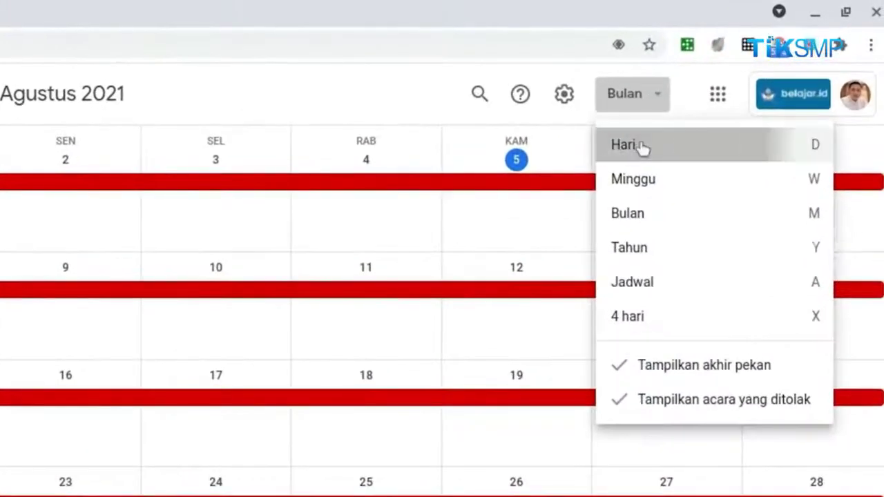
click(720, 101)
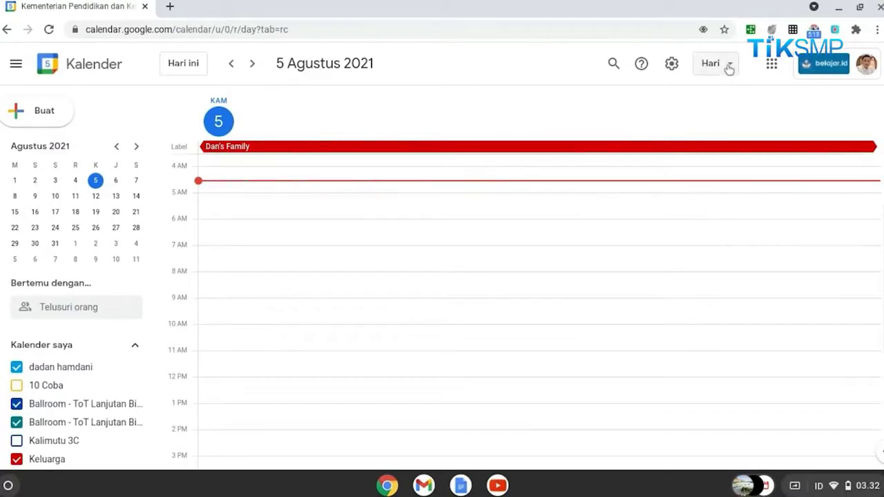
click(729, 63)
click(747, 127)
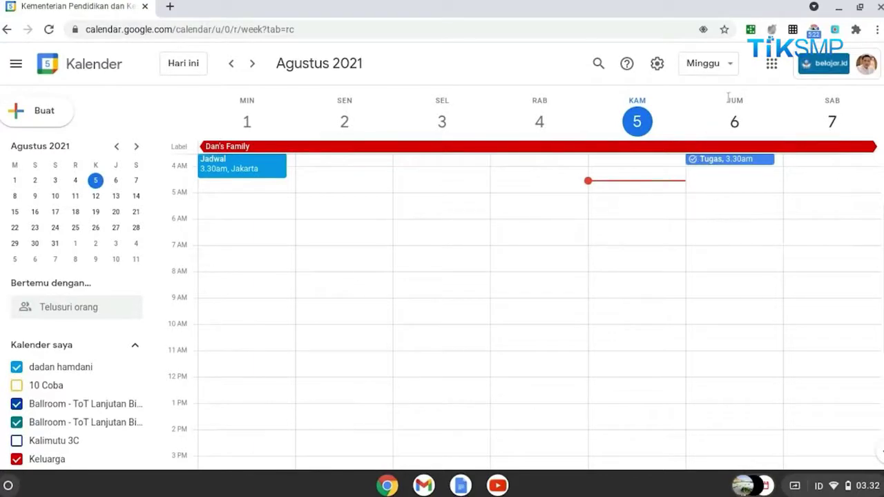
click(719, 63)
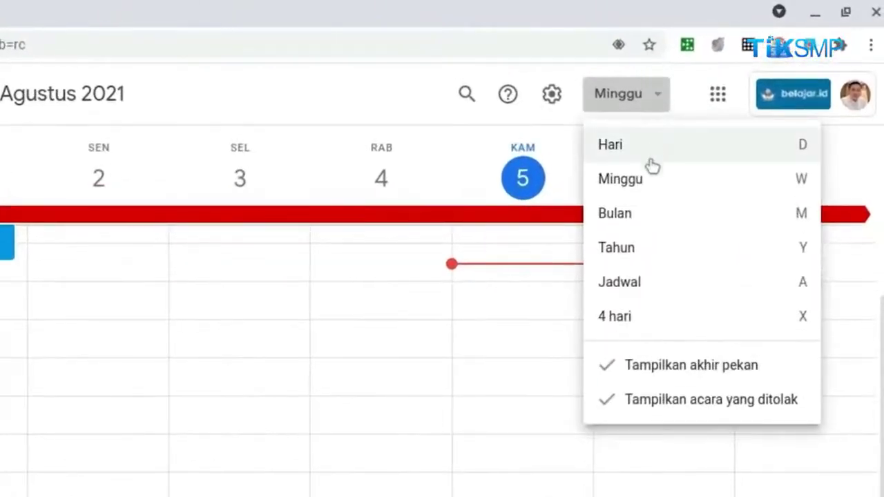
click(640, 216)
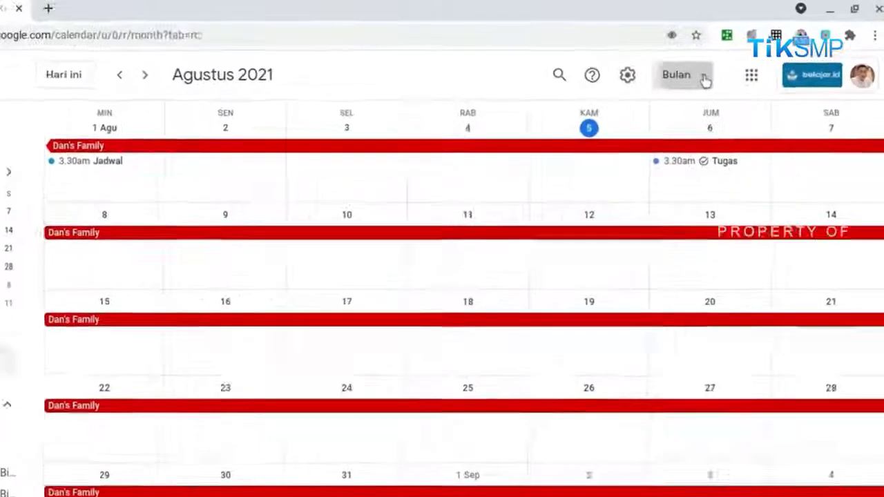
click(732, 67)
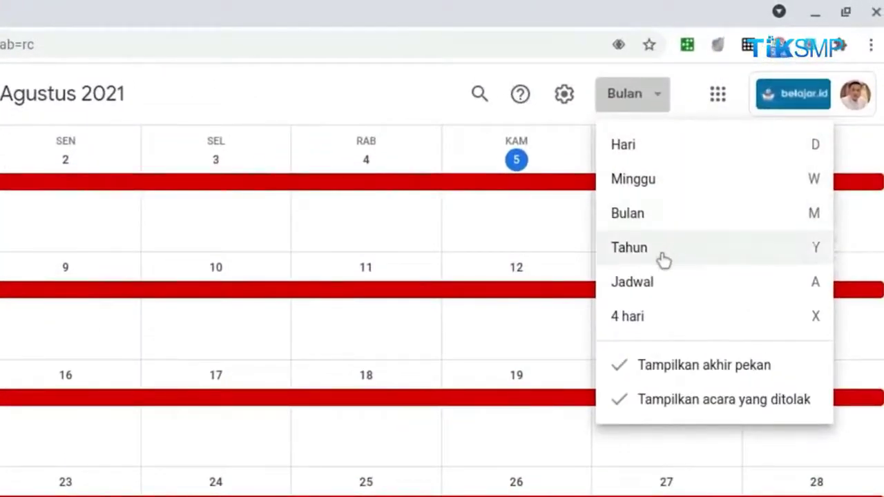
click(663, 282)
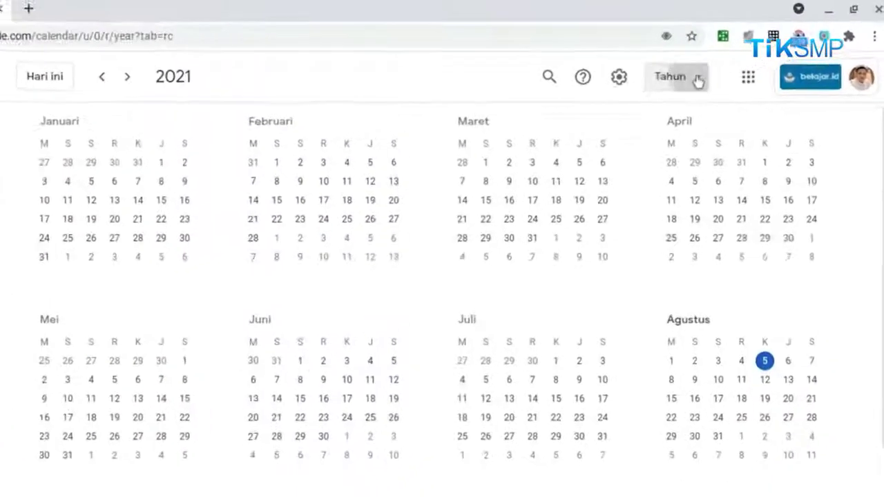
click(711, 62)
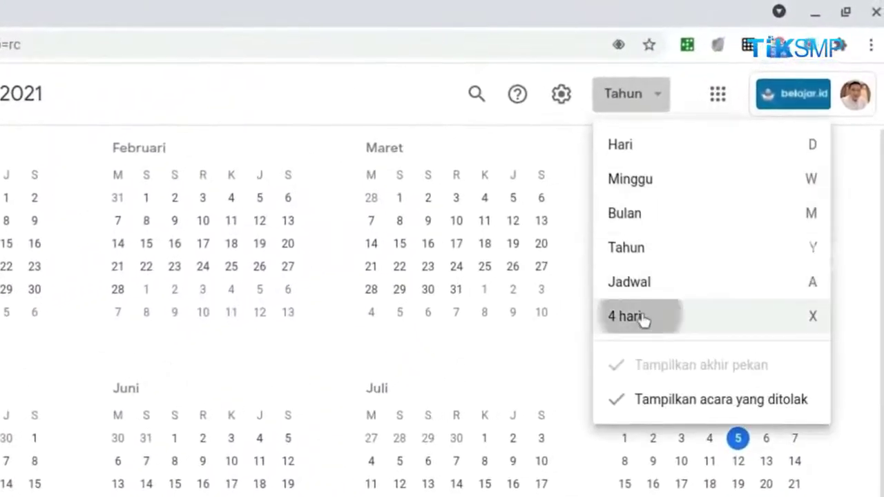
click(715, 222)
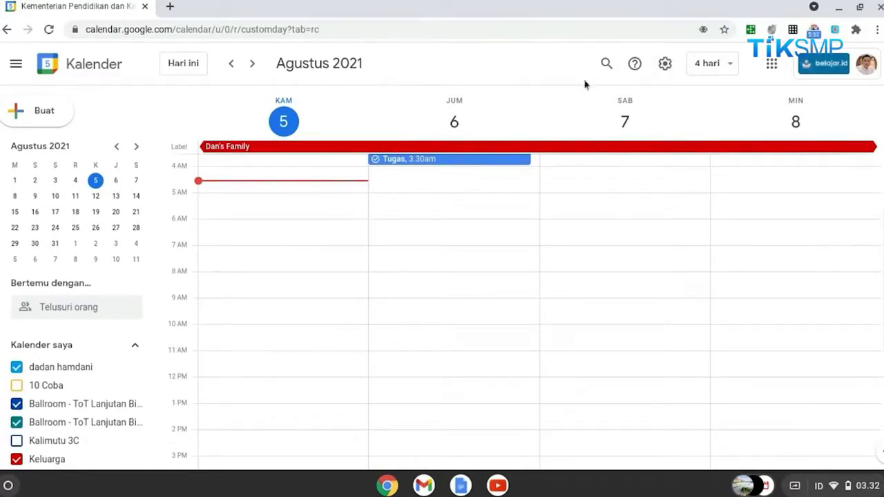
click(711, 64)
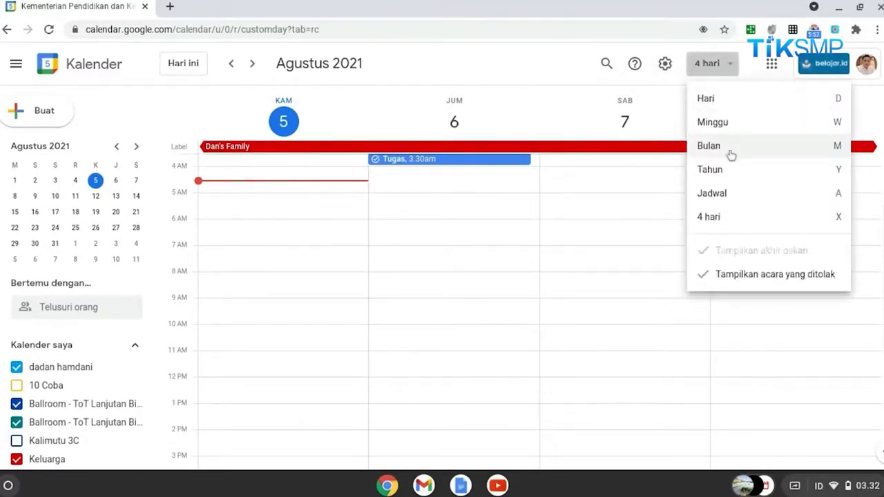
click(731, 155)
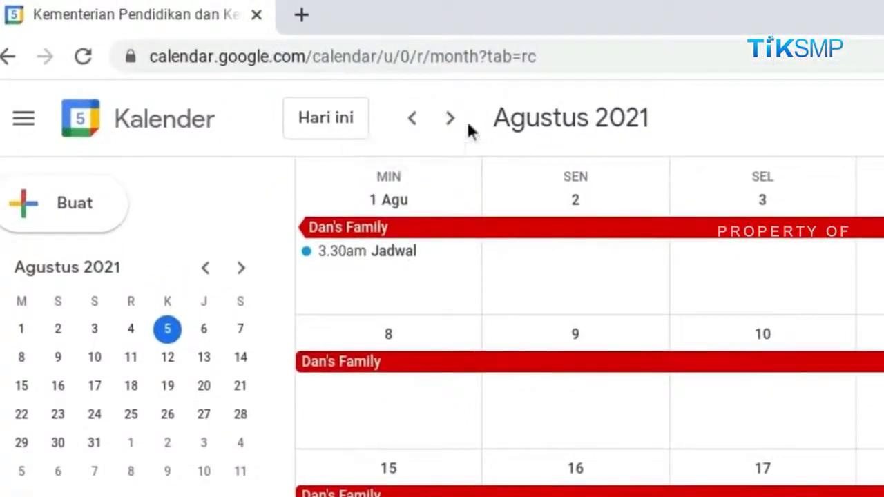
click(417, 125)
click(450, 125)
click(415, 128)
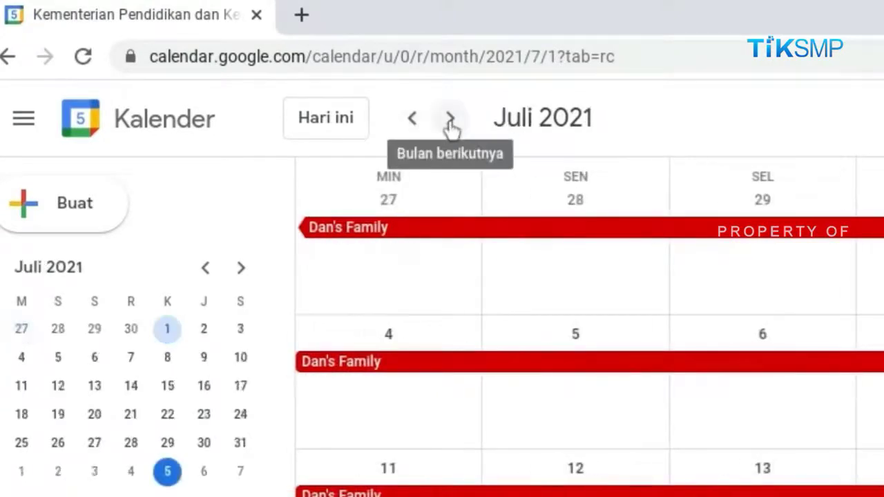
click(450, 123)
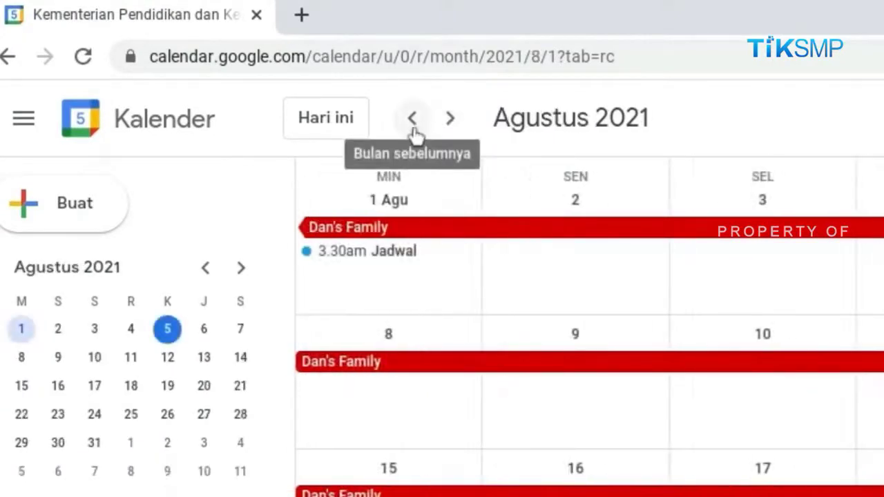
click(414, 128)
click(451, 122)
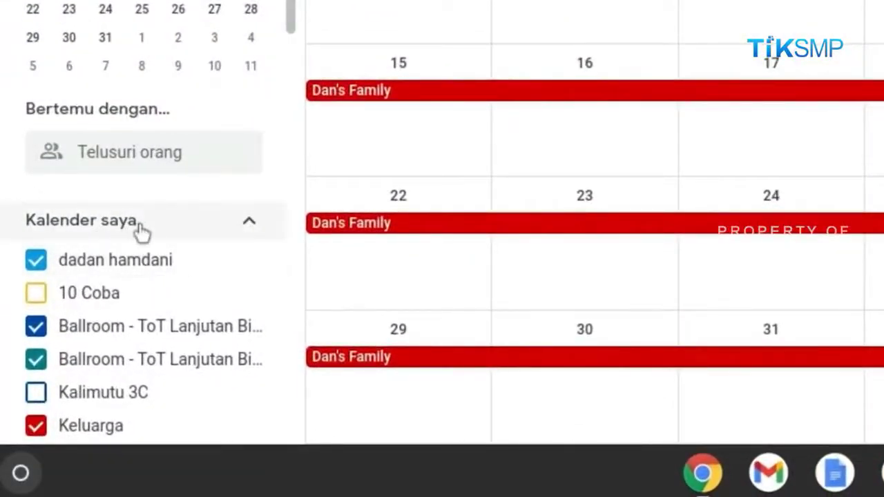
scroll(205, 270, down, 15)
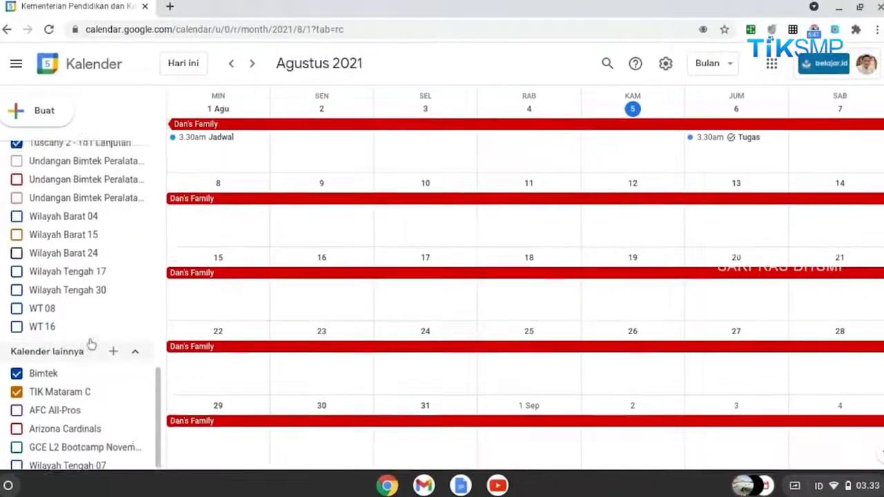
scroll(171, 239, up, 15)
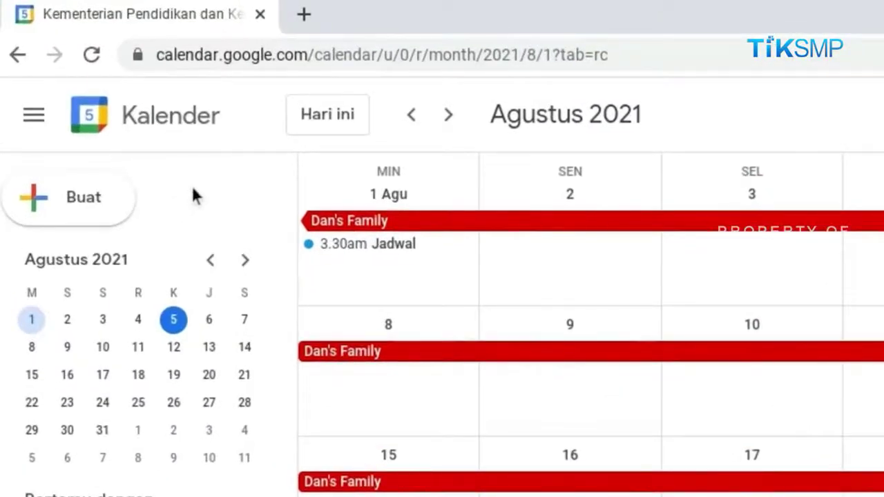
Step: Create a new entry for Sunday 1 August, 5.00–6.00am, trying each entry type before settling on Acara
click(79, 202)
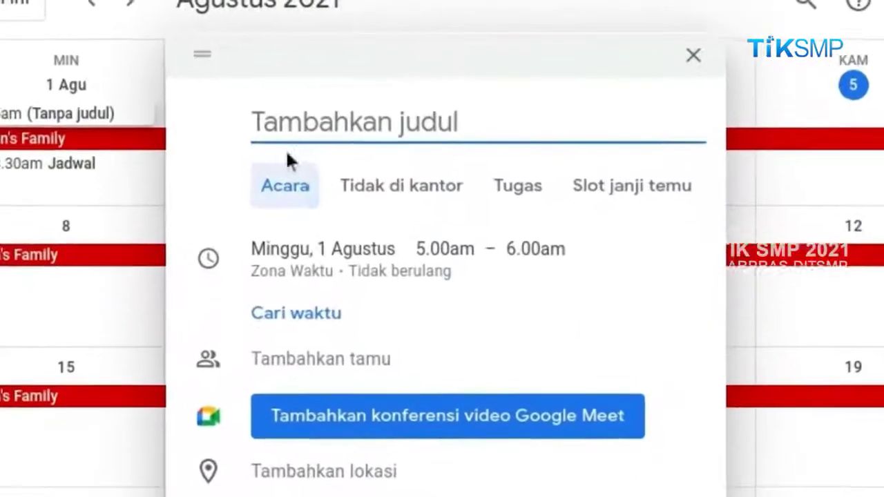
click(287, 197)
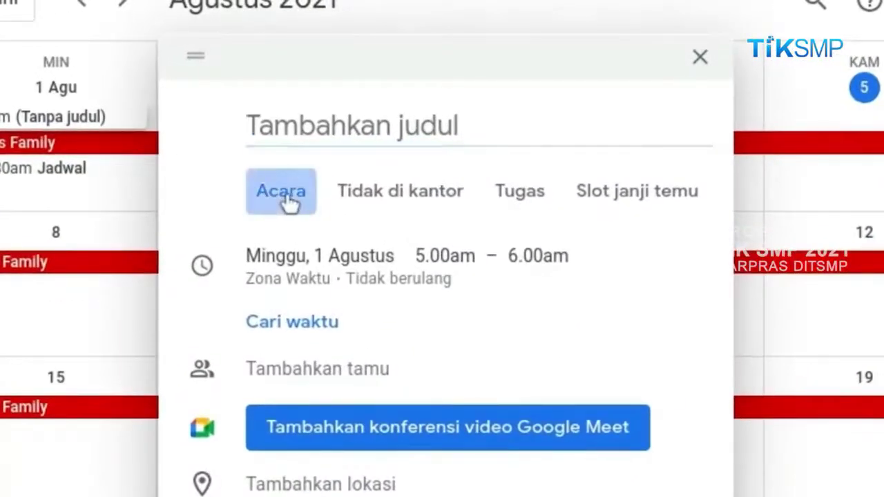
click(375, 199)
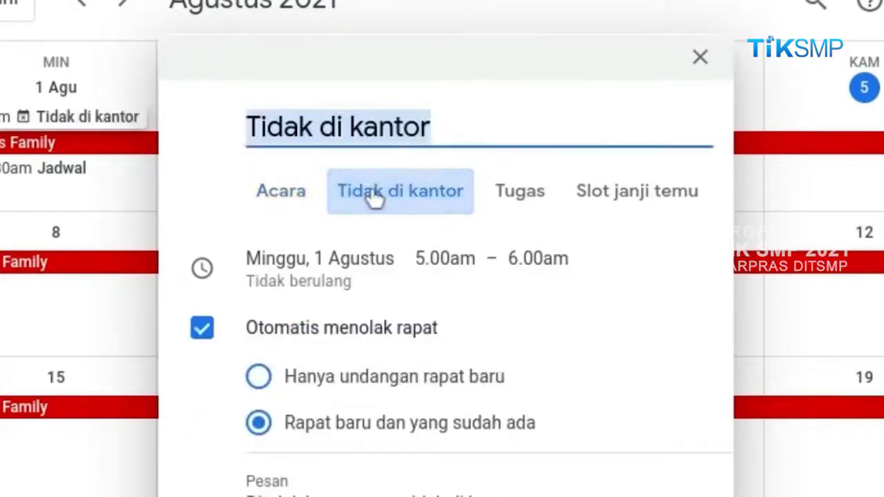
click(496, 194)
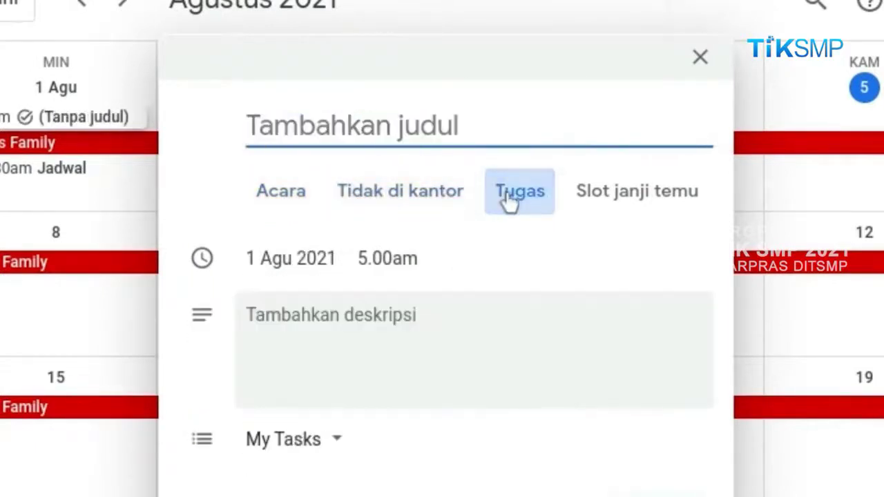
click(650, 197)
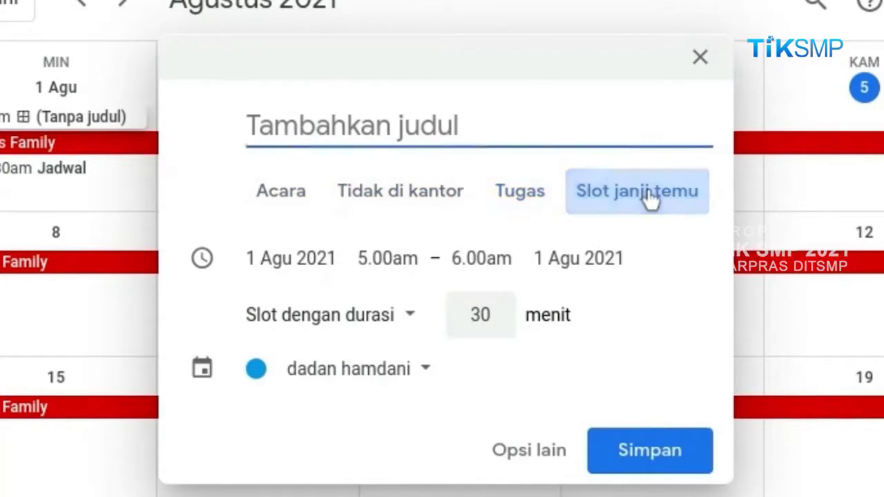
click(312, 211)
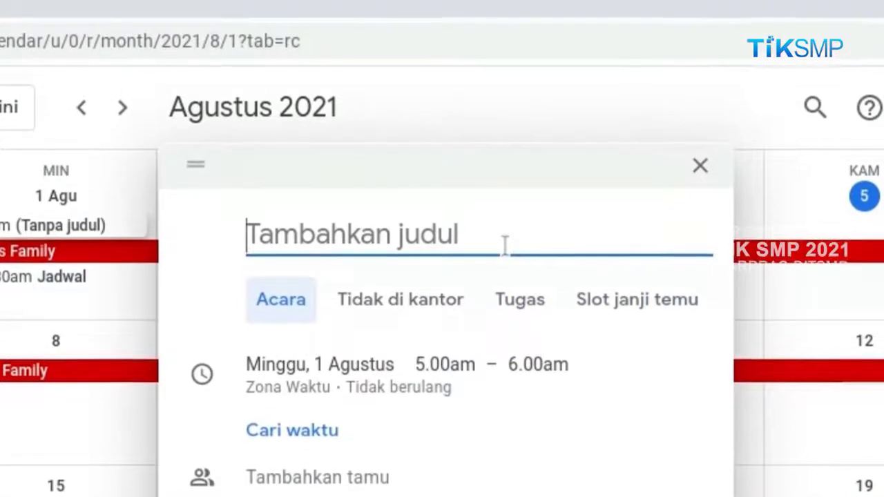
Step: Title the event 'Judul Acara' and move it to Friday 6 August
text(Ju)
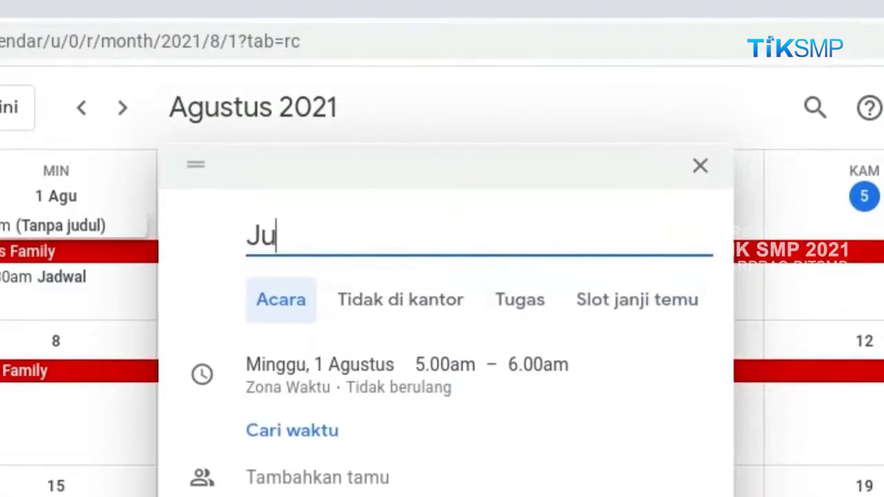
text(dul A)
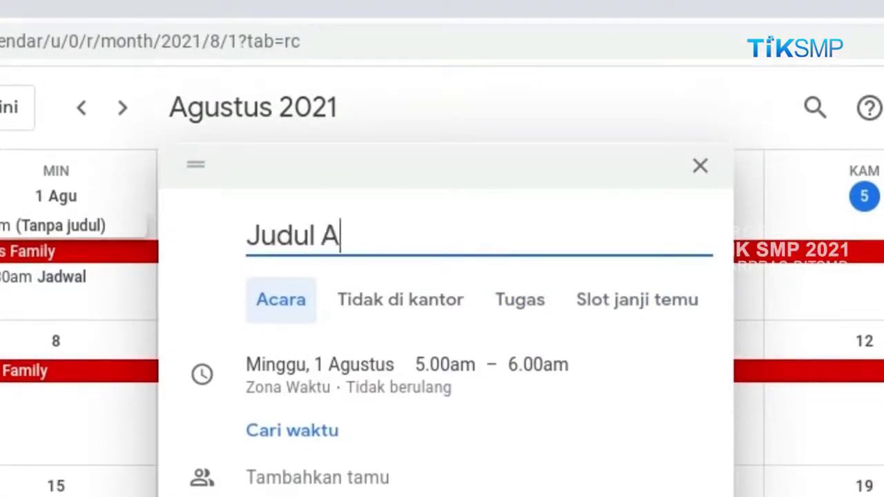
text(cara)
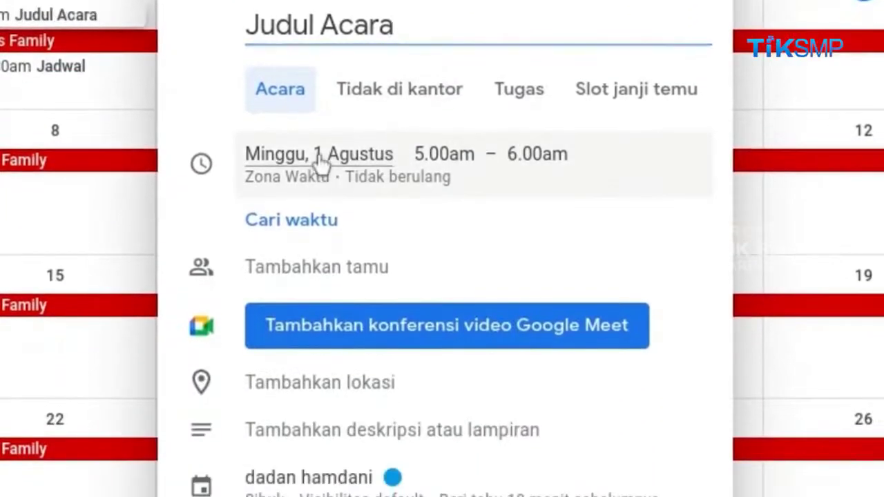
click(322, 160)
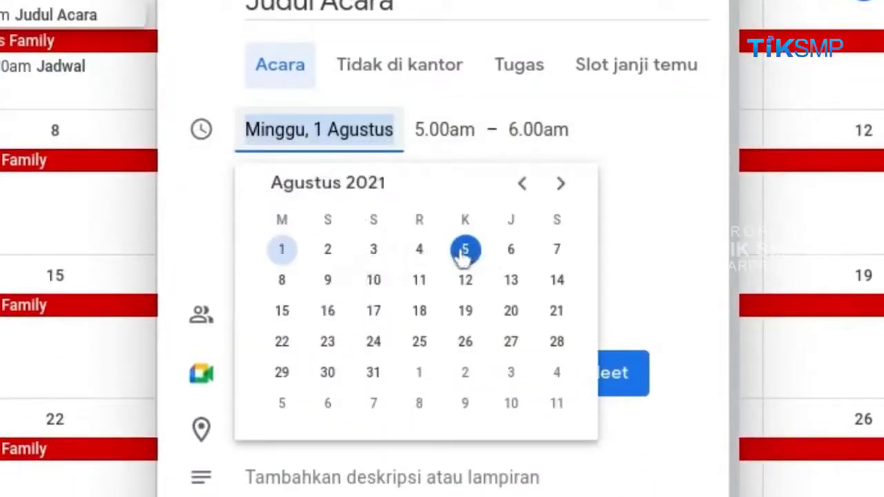
click(511, 257)
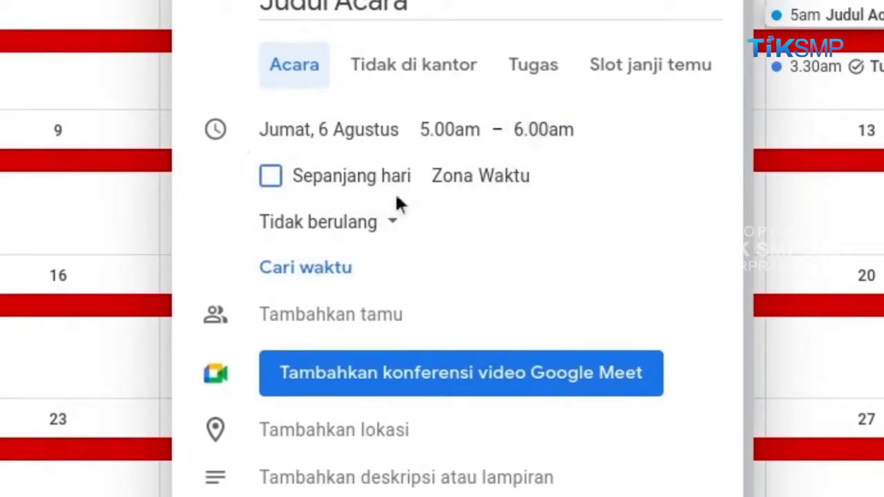
Step: Invite a suggested contact as the event's guest
scroll(352, 272, down, 1)
click(325, 252)
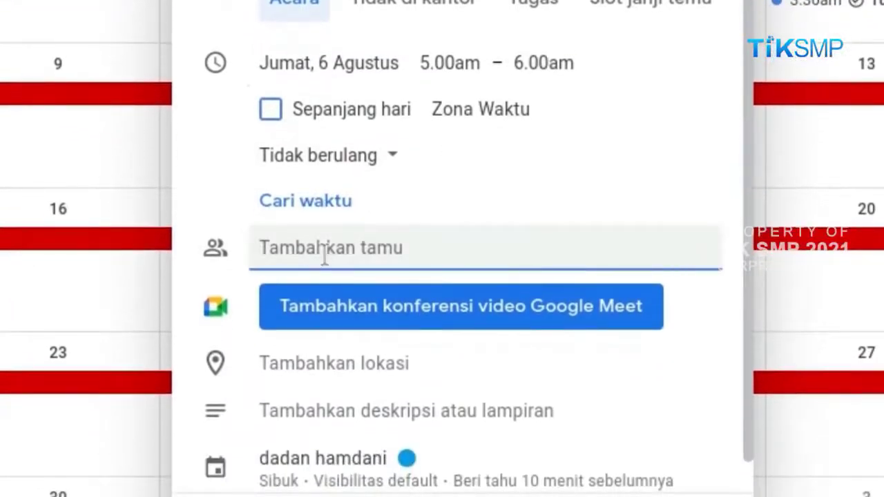
text(jun)
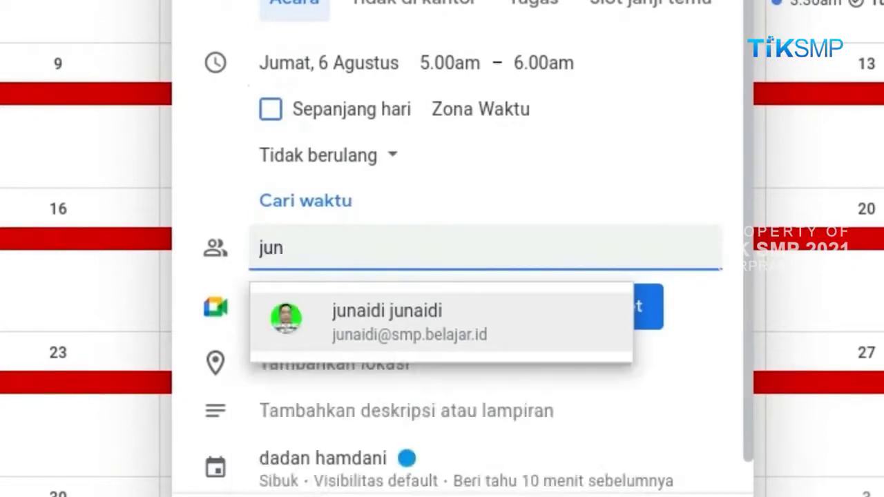
click(392, 327)
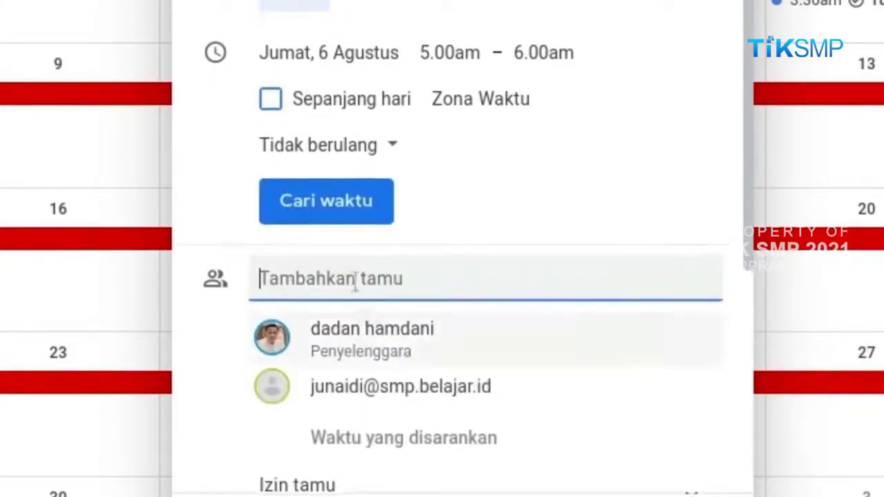
Step: Expand the Google Meet conference details for the event
scroll(395, 331, down, 2)
scroll(415, 332, down, 3)
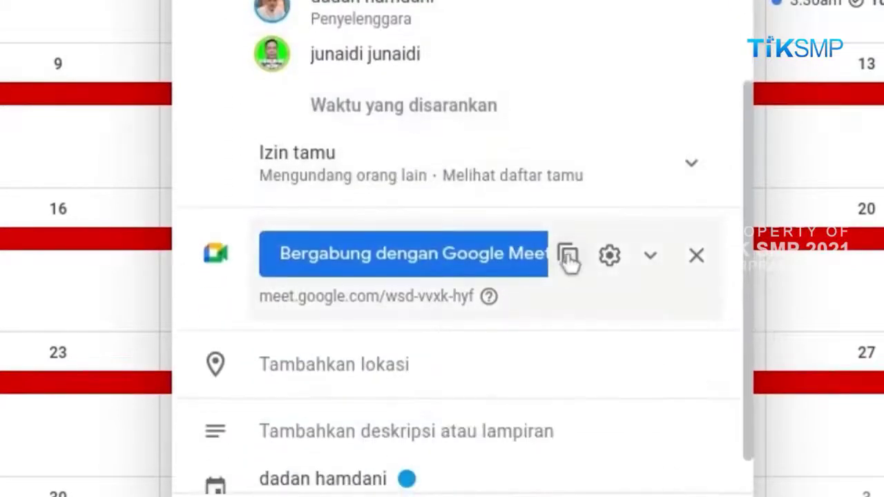
click(651, 261)
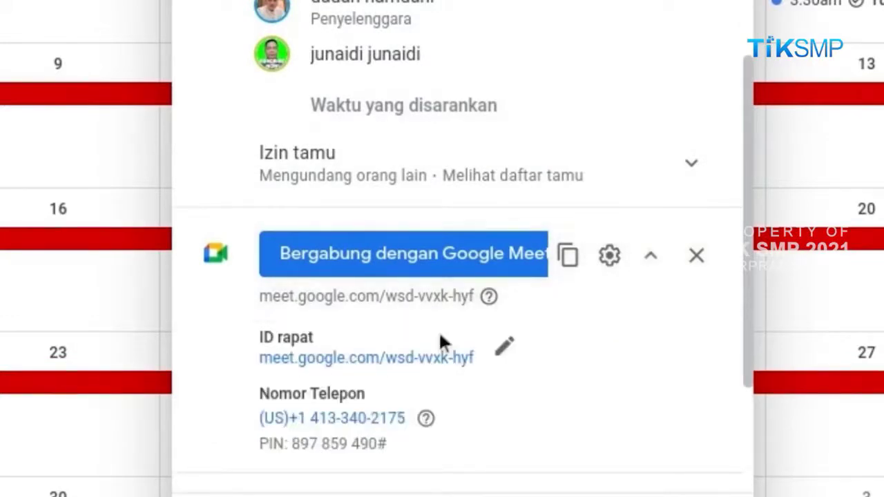
scroll(442, 355, down, 1)
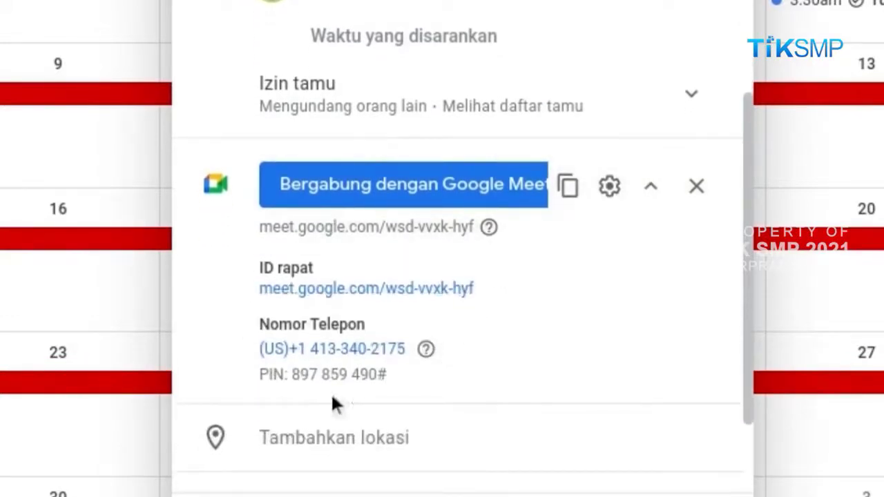
scroll(525, 322, down, 1)
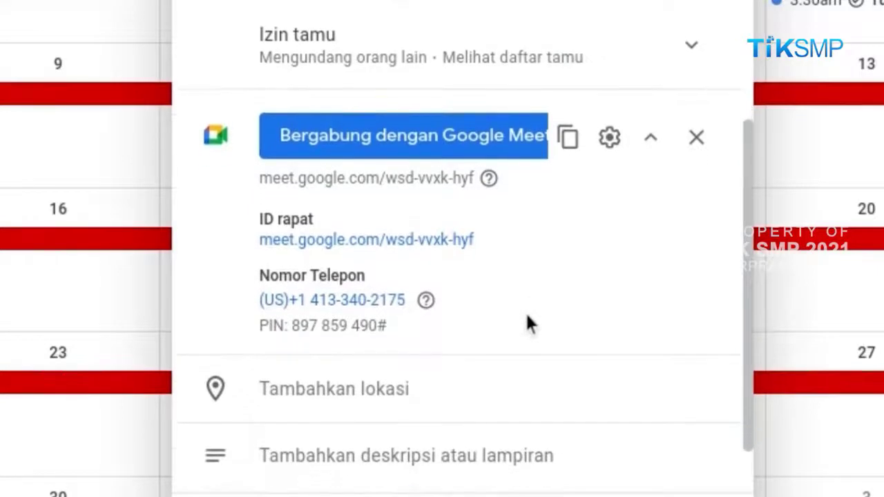
scroll(527, 322, down, 1)
Step: Set the event location to Jakarta and the description to 'Deskripsi'
click(433, 325)
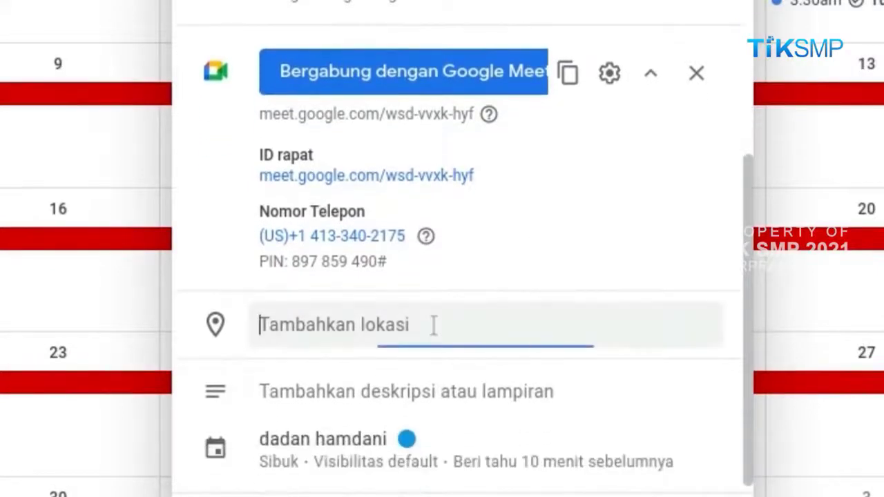
text(jakar)
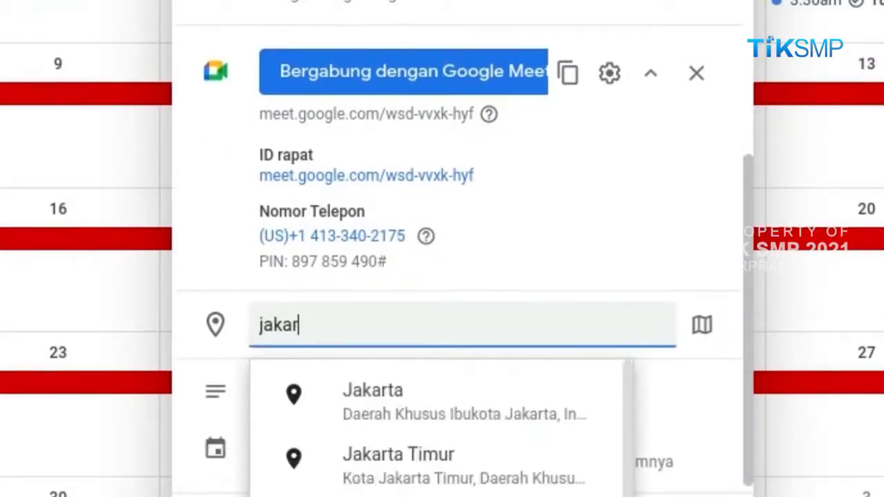
click(521, 395)
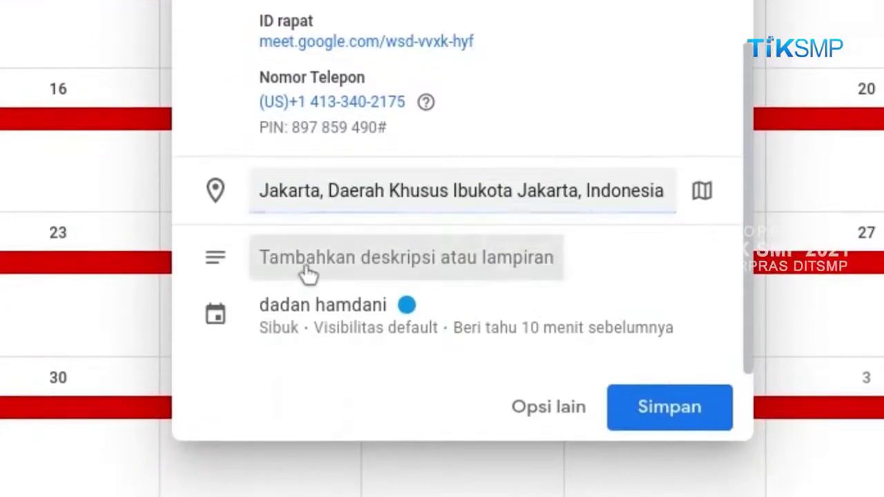
click(311, 387)
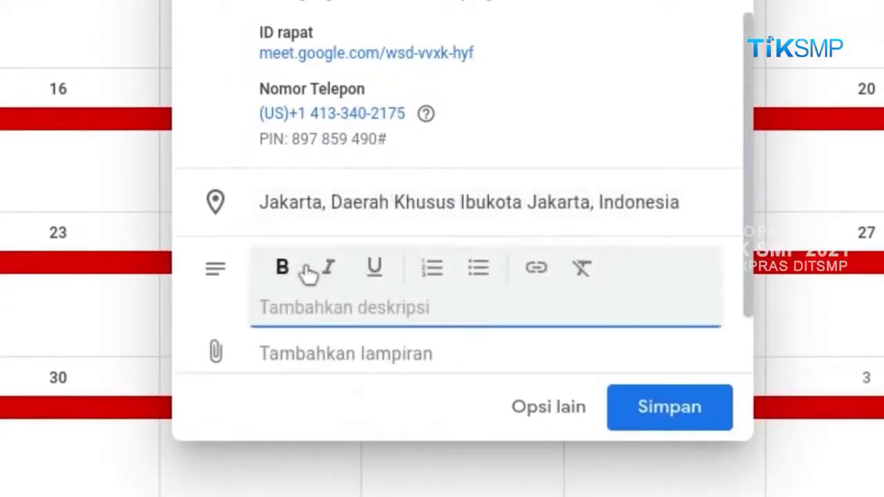
text(Deskripsi)
scroll(528, 314, down, 1)
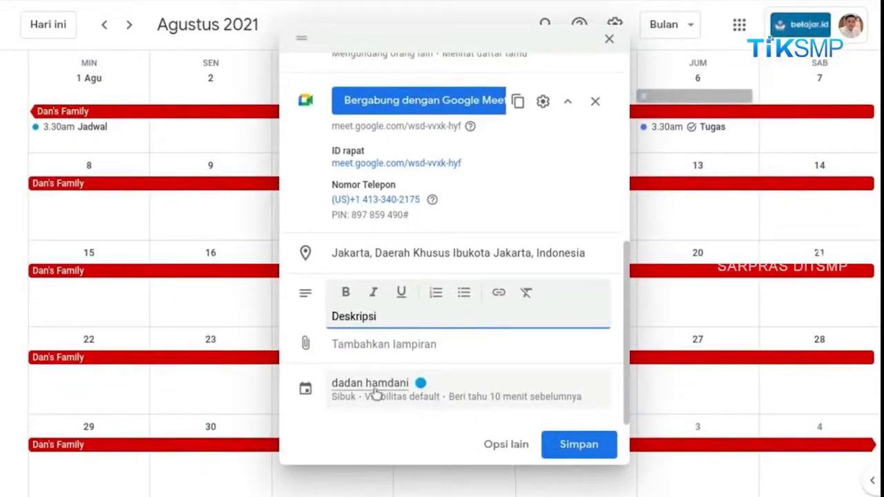
Step: Keep the original calendar, save the event, and send the guest invitations
click(377, 392)
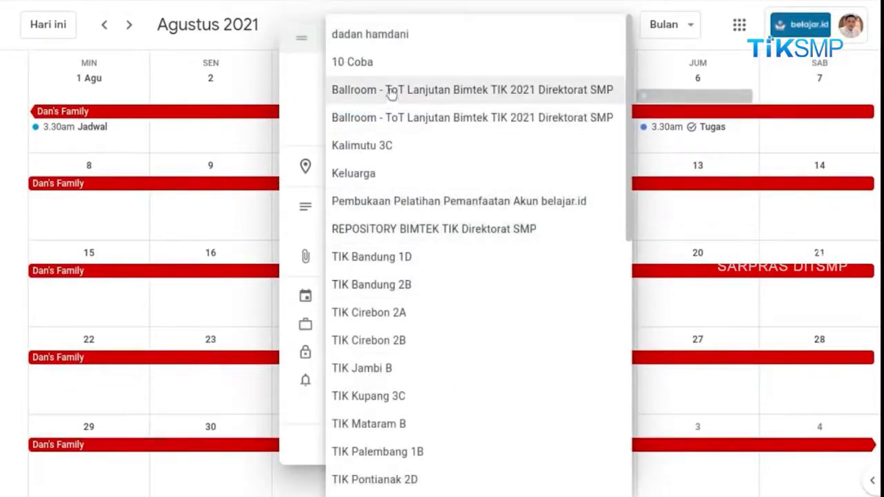
click(395, 38)
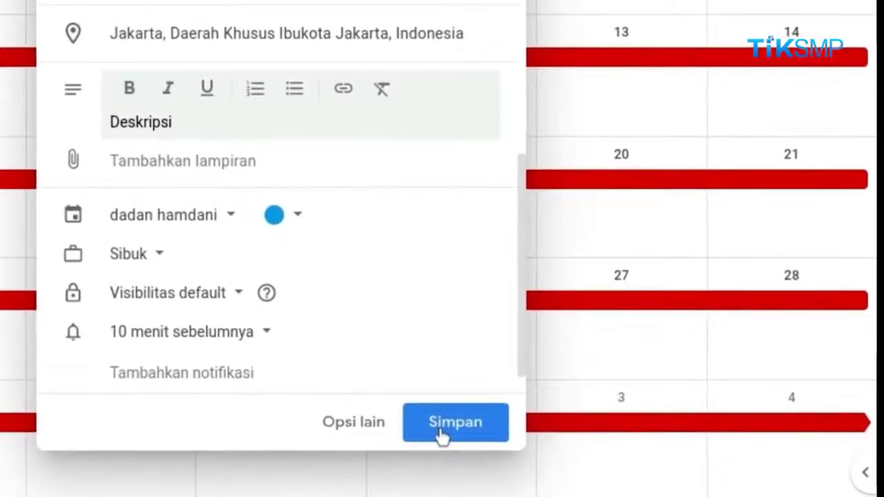
click(441, 435)
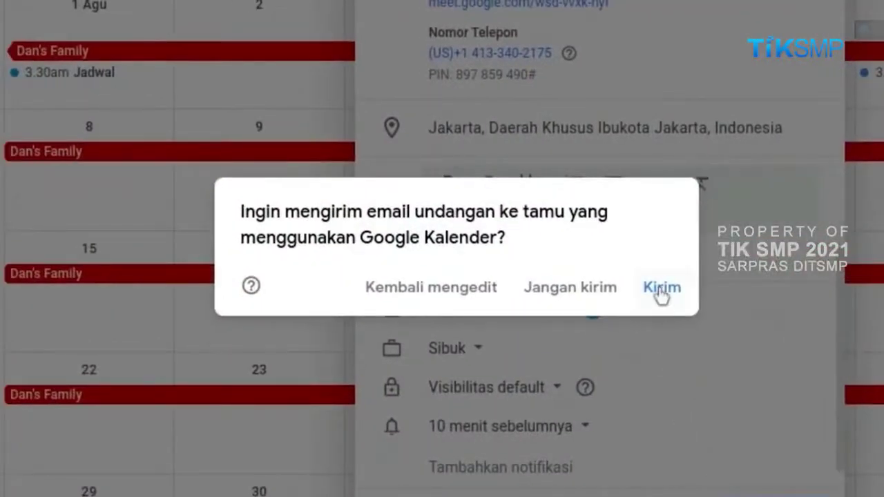
click(662, 289)
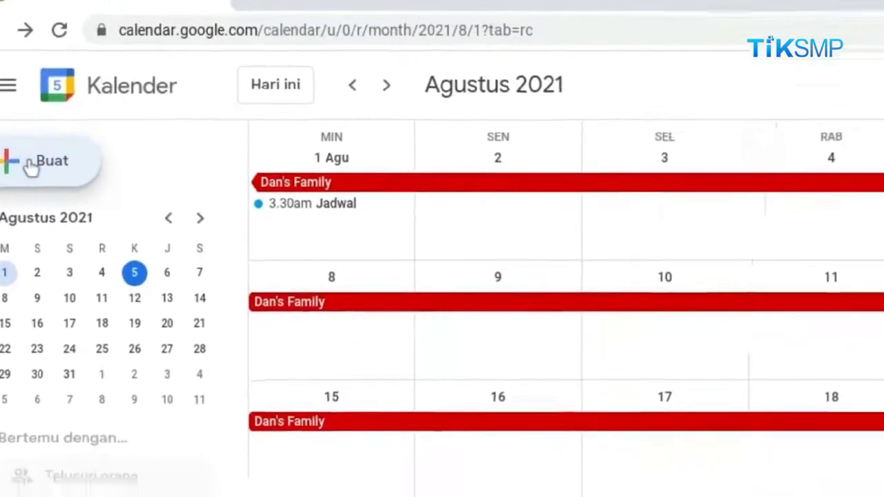
Step: Create a new Tugas entry and title it 'Judul Tugas'
click(61, 193)
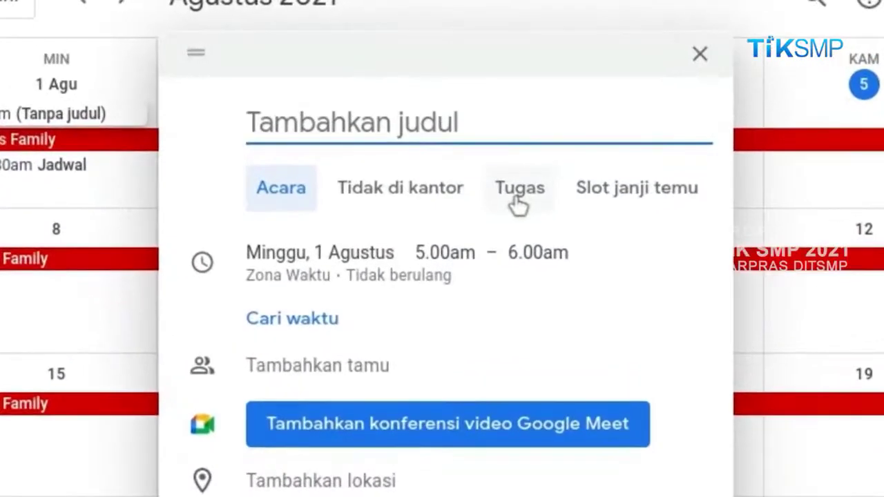
click(518, 202)
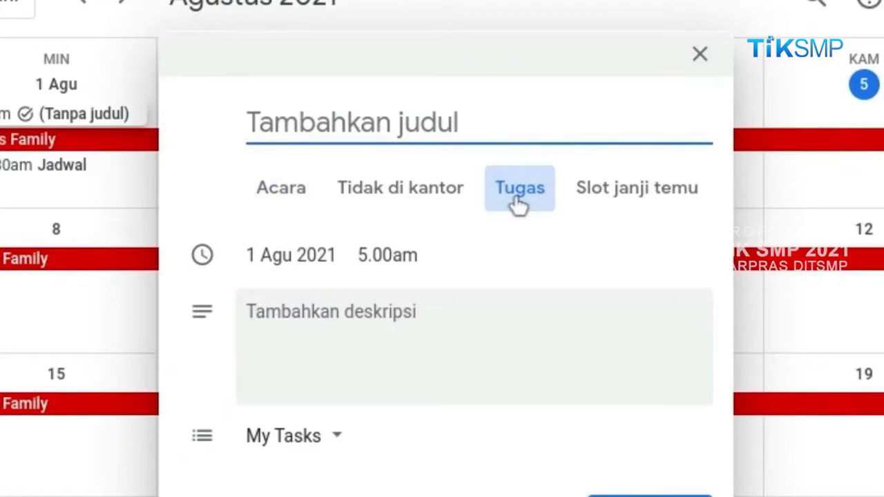
click(523, 197)
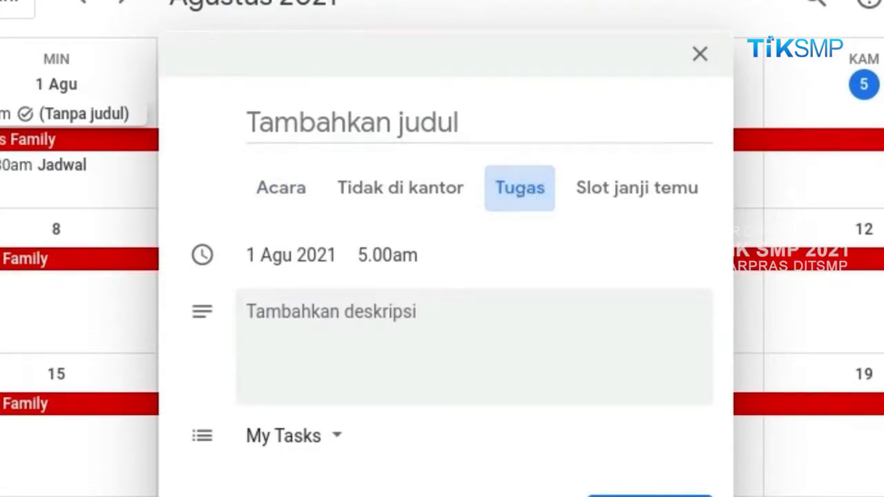
click(366, 122)
text(Judul Tugas)
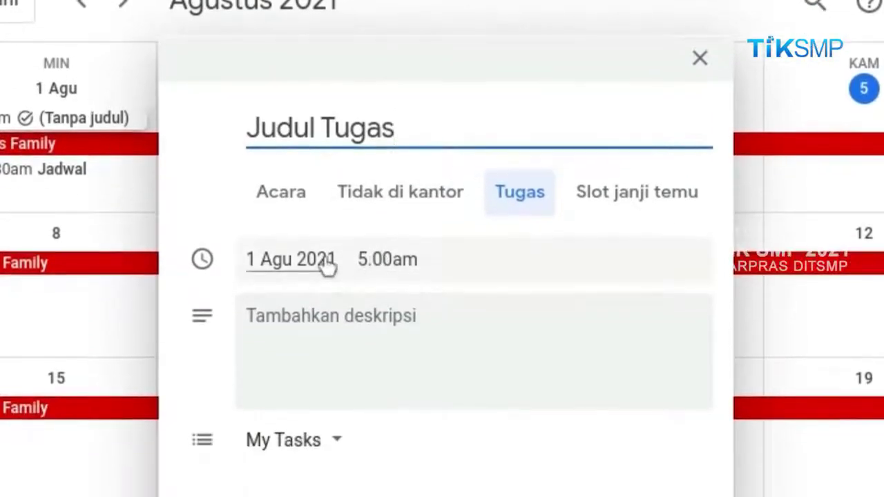
Step: Move the Judul Tugas task to 6 August 2021
click(328, 379)
click(329, 264)
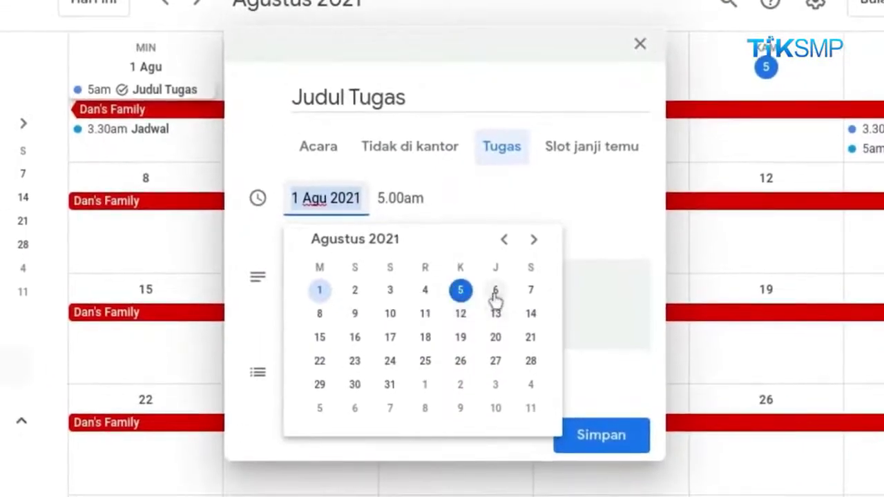
click(495, 298)
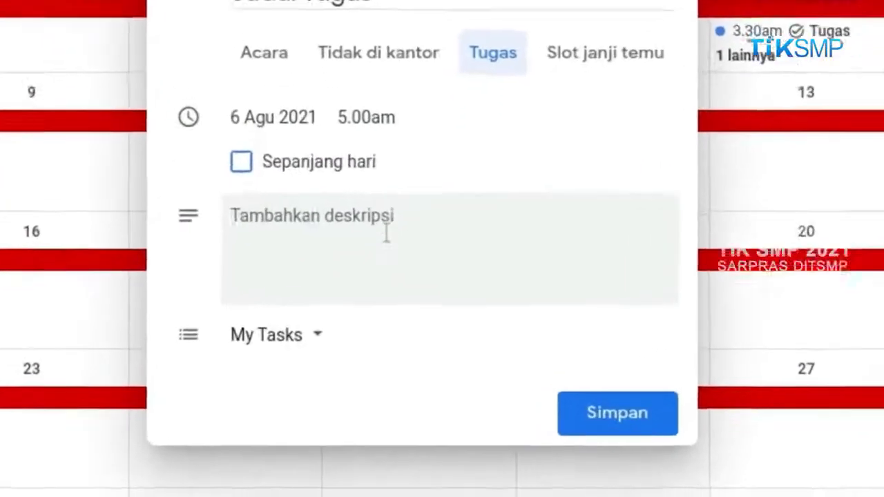
Step: Give the task the description 'Deskripsi', keep it in My Tasks, and save
click(392, 291)
text(Deskripsi)
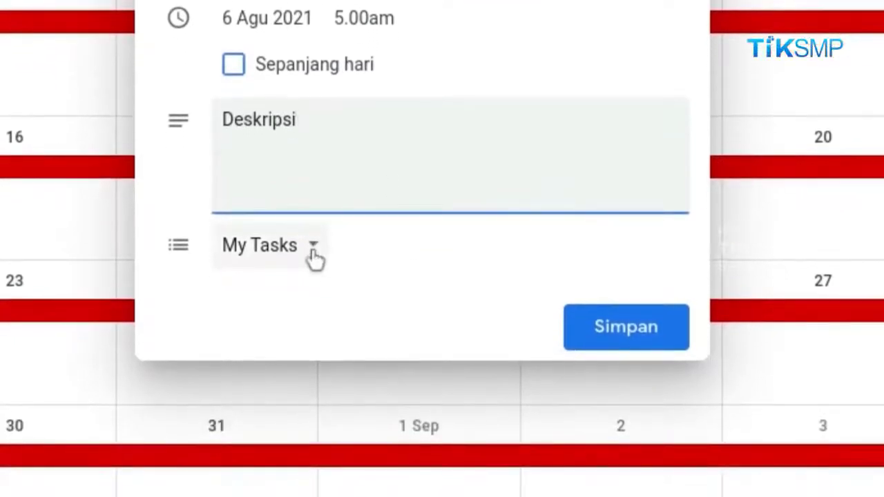
click(313, 330)
click(313, 252)
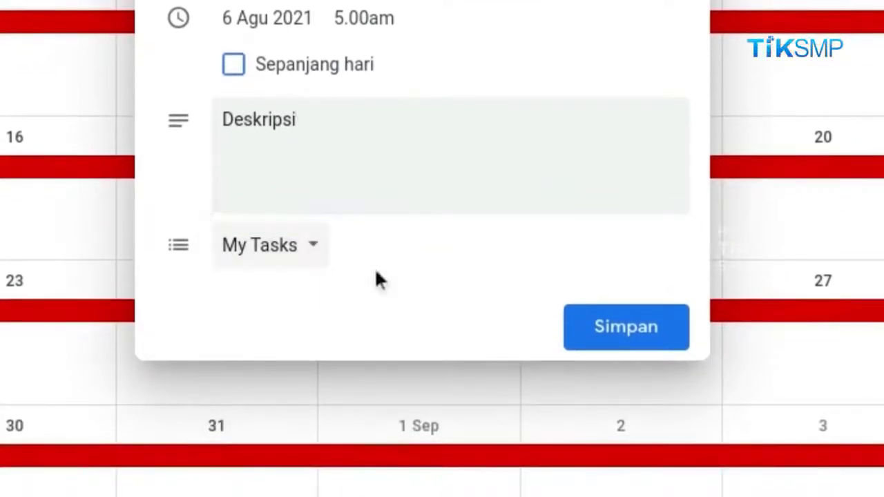
click(649, 339)
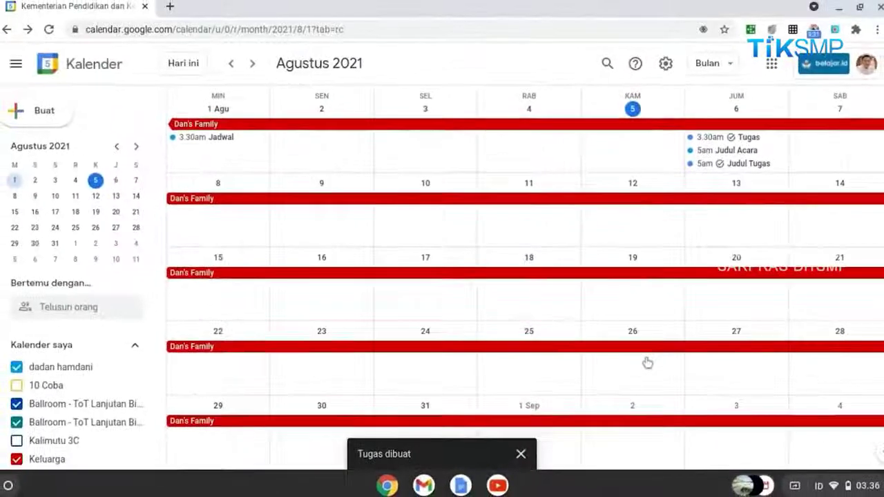